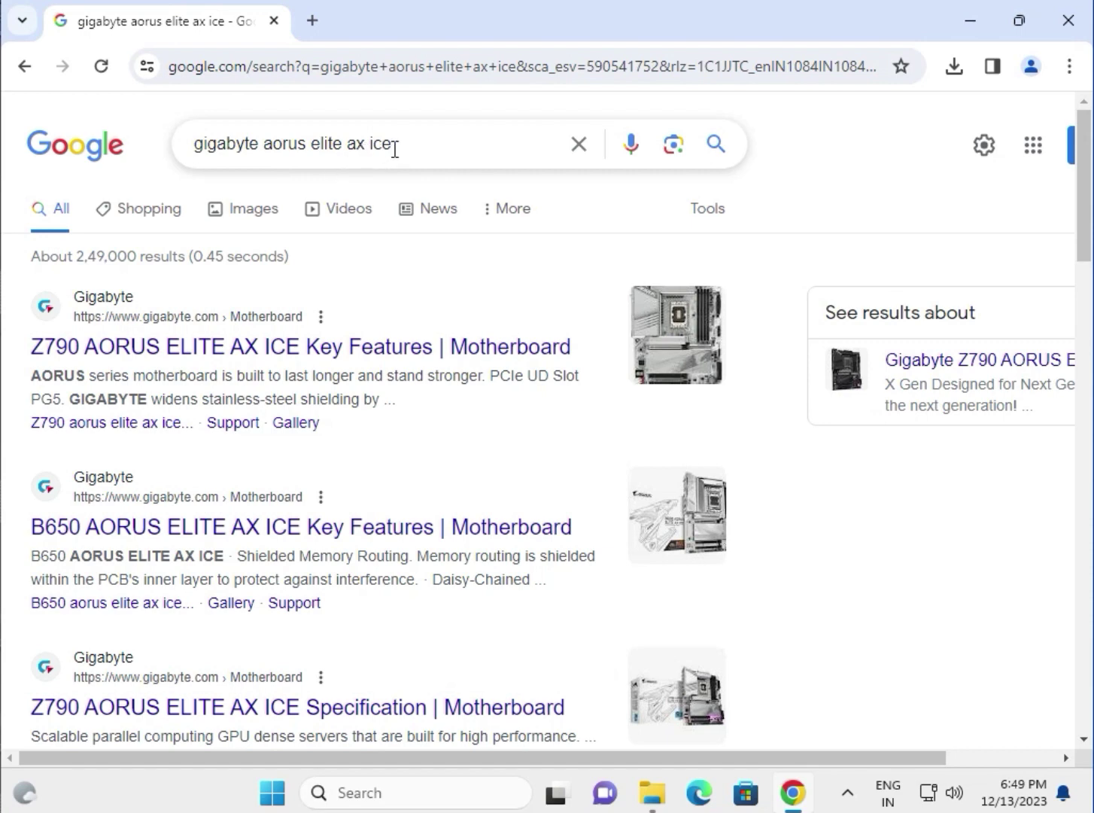
# Step: Open the first Z790 AORUS ELITE AX ICE search result in a new background tab
pyautogui.moveTo(395, 147); pyautogui.dragTo(145, 127)
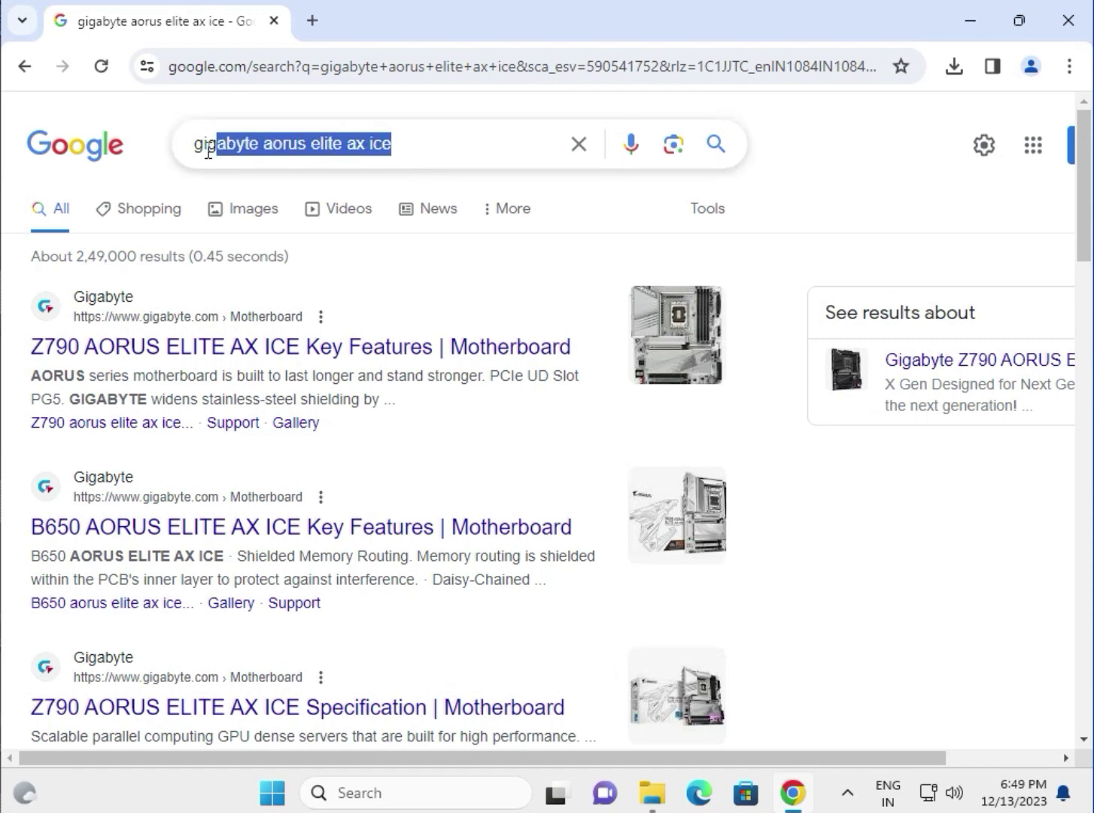
pyautogui.click(145, 127)
pyautogui.rightClick(209, 359)
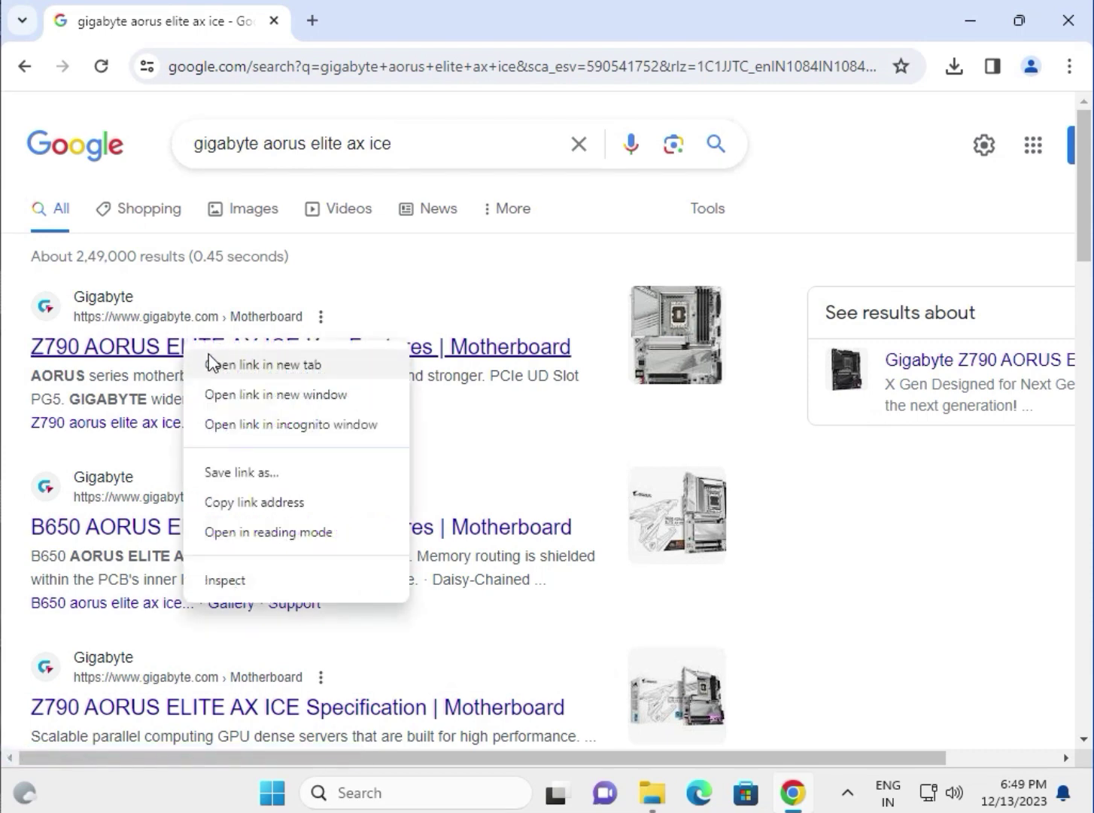
pyautogui.click(212, 362)
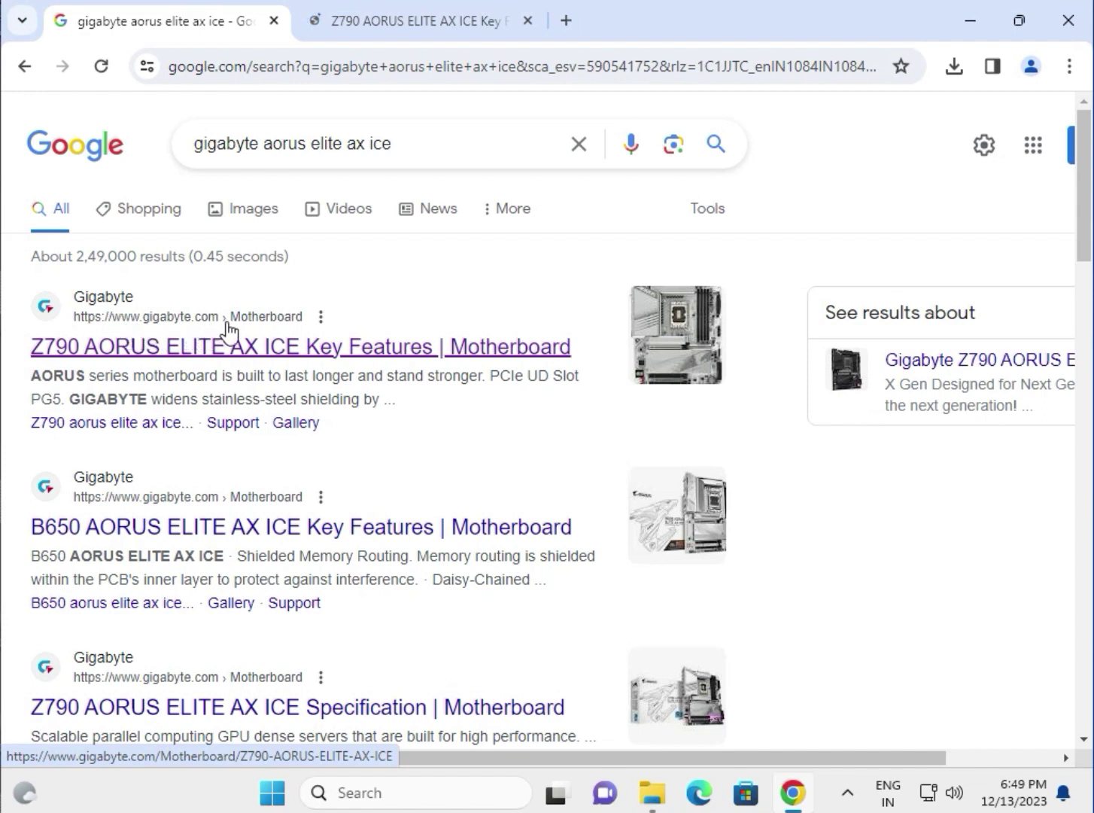
# Step: Go to the product's Support downloads and filter drivers to Windows 11 64bit
pyautogui.click(442, 36)
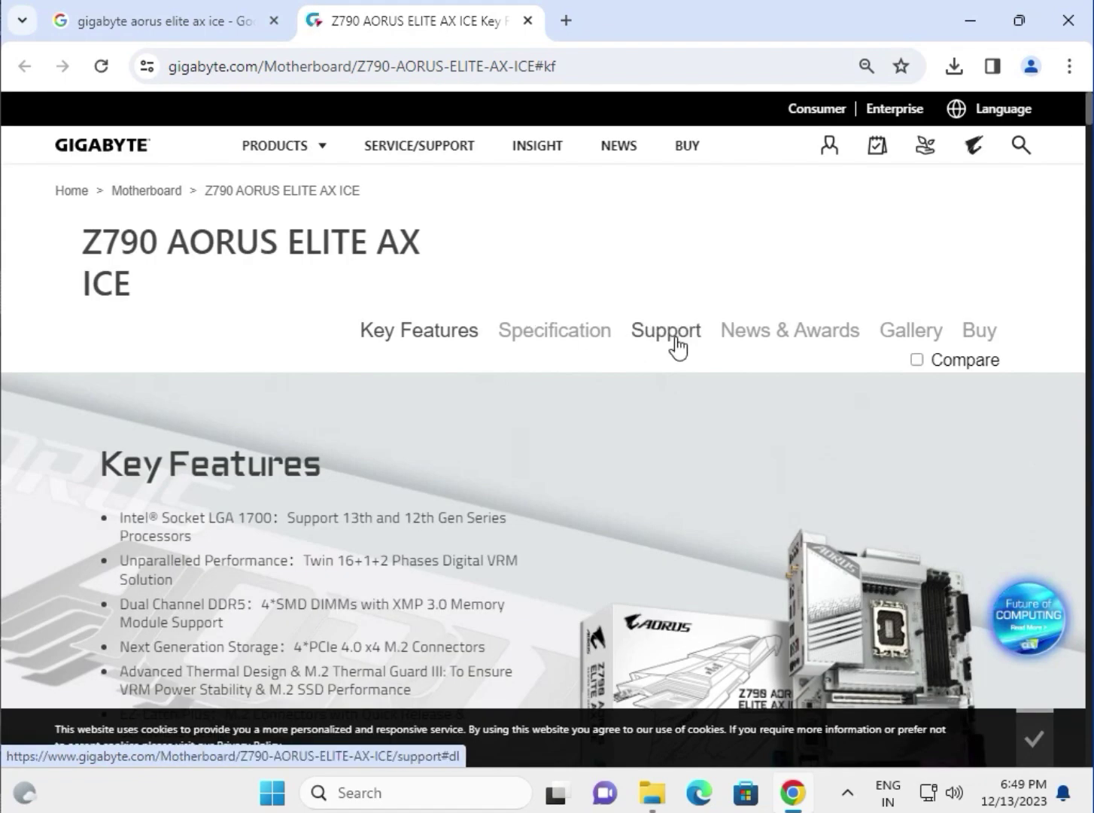
pyautogui.click(667, 331)
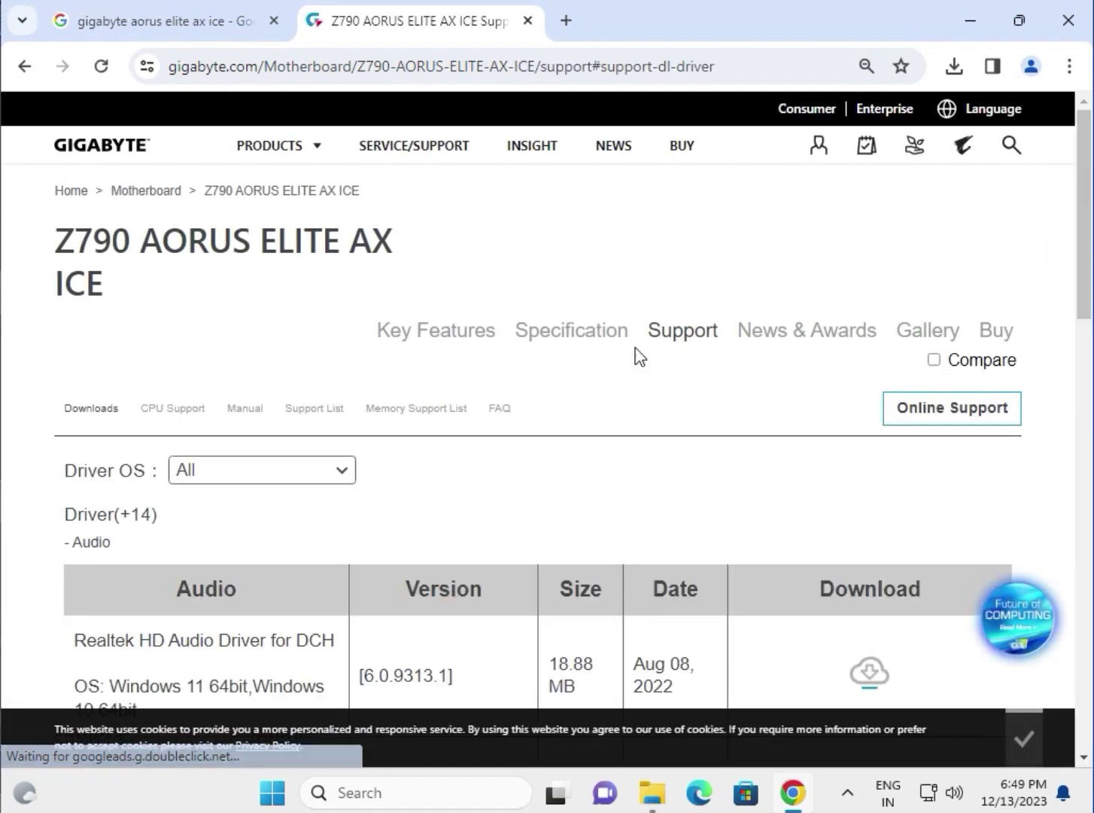
pyautogui.click(264, 481)
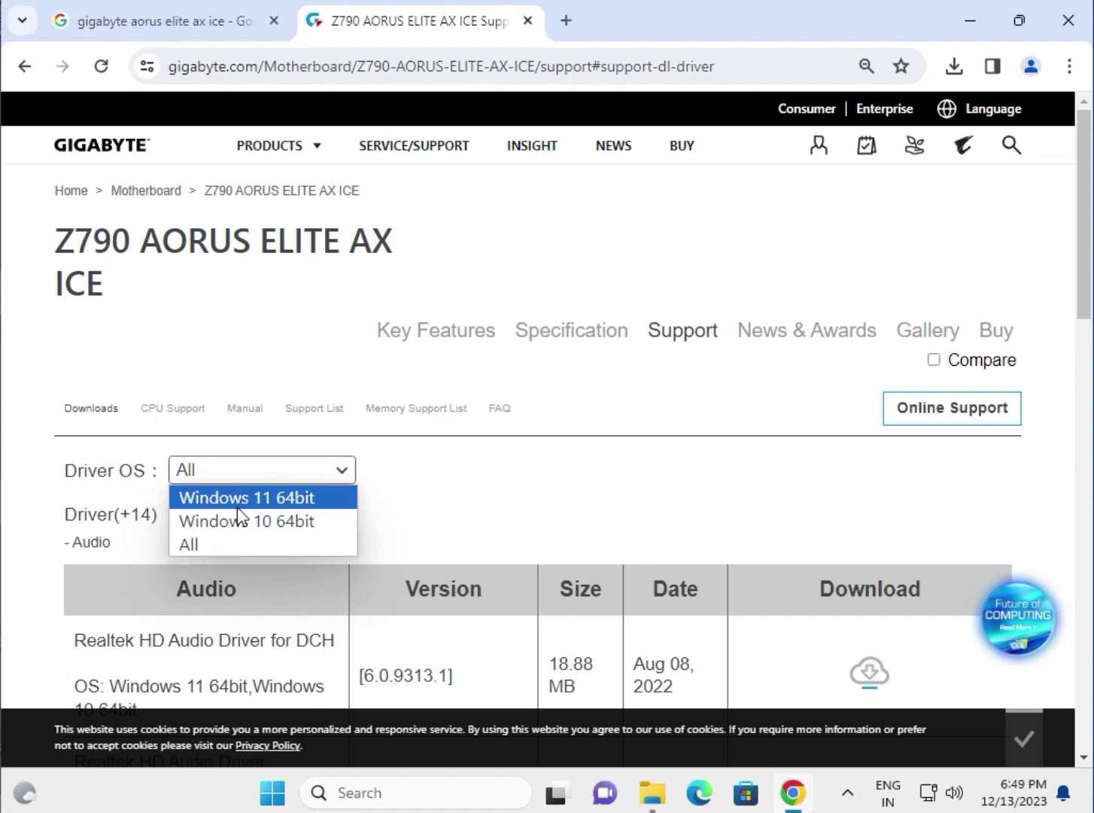
pyautogui.click(239, 506)
pyautogui.scroll(-1, 443, 520)
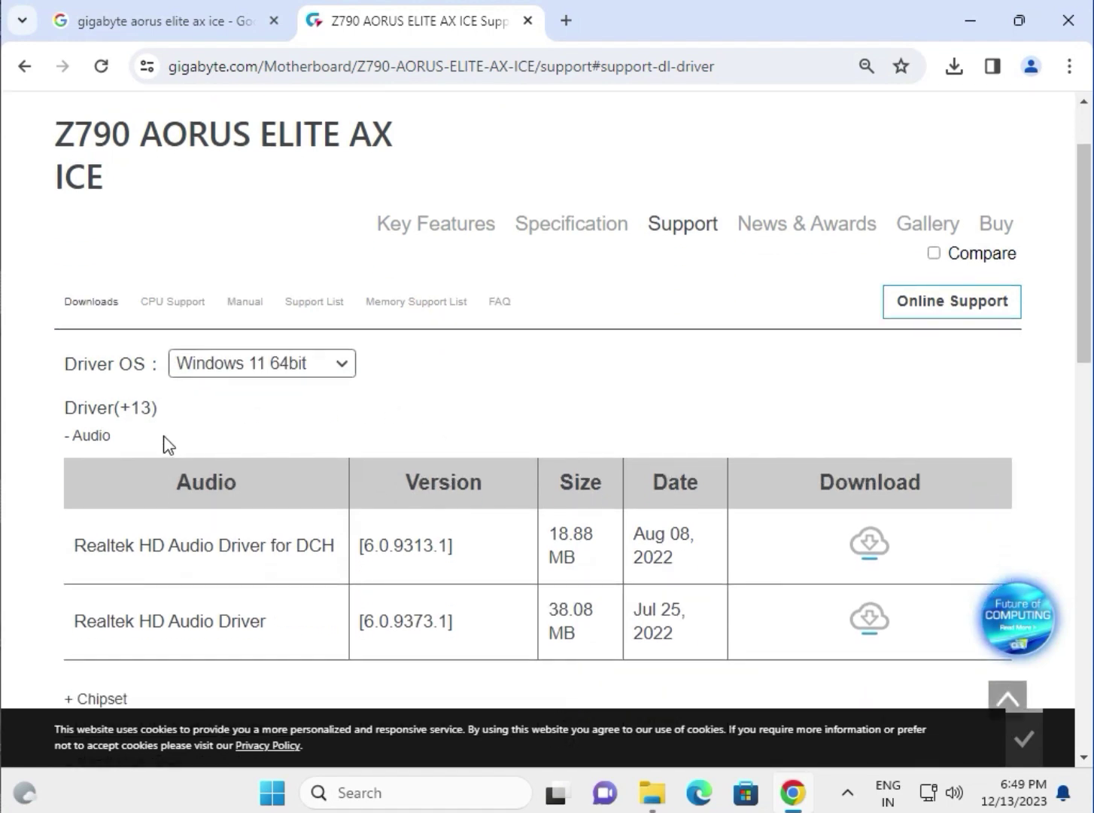
# Step: Try the Windows 10 64bit driver filter, then return to Windows 11 64bit
pyautogui.click(254, 374)
pyautogui.click(248, 414)
pyautogui.click(269, 369)
pyautogui.scroll(-1, 472, 426)
pyautogui.scroll(-1, 230, 457)
pyautogui.scroll(1, 179, 474)
pyautogui.scroll(-2, 169, 492)
pyautogui.scroll(-1, 168, 492)
pyautogui.scroll(2, 238, 454)
pyautogui.scroll(1, 171, 396)
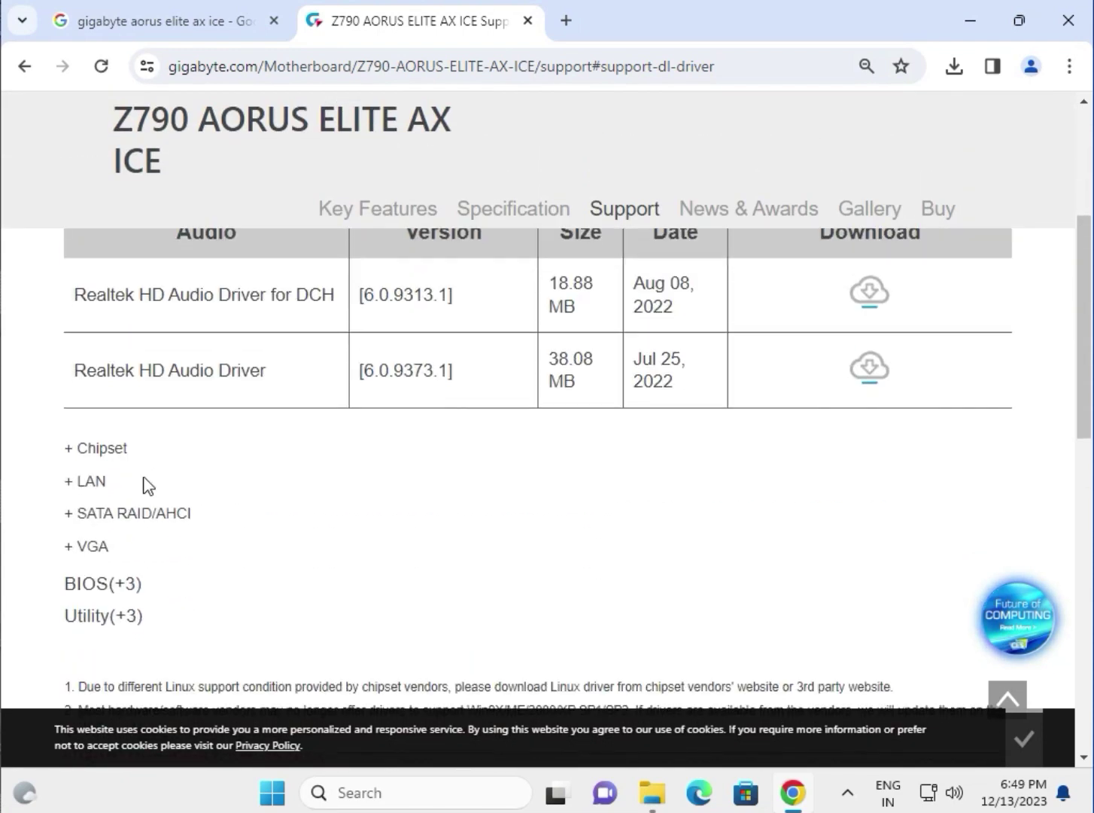
pyautogui.scroll(-1, 146, 484)
# Step: Expand the BIOS list and view the downloaded F3b BIOS zip's contents in a folder window
pyautogui.click(92, 586)
pyautogui.scroll(2, 261, 548)
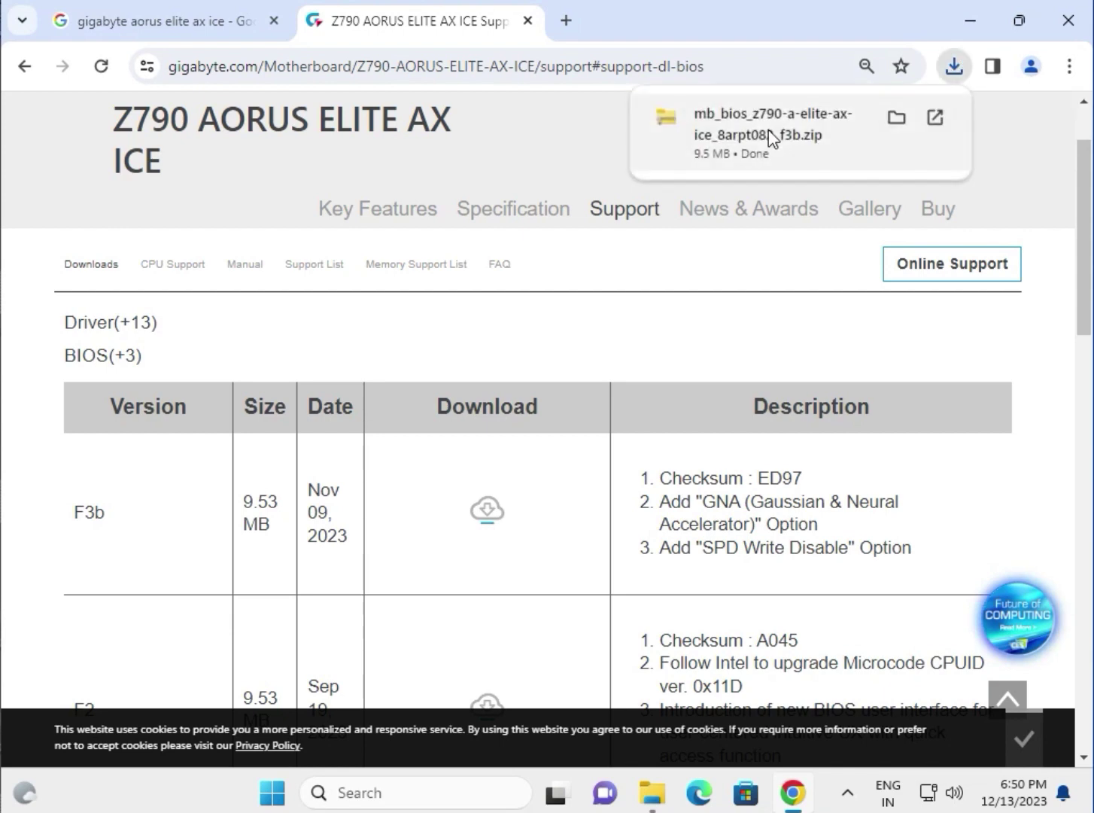
pyautogui.click(769, 129)
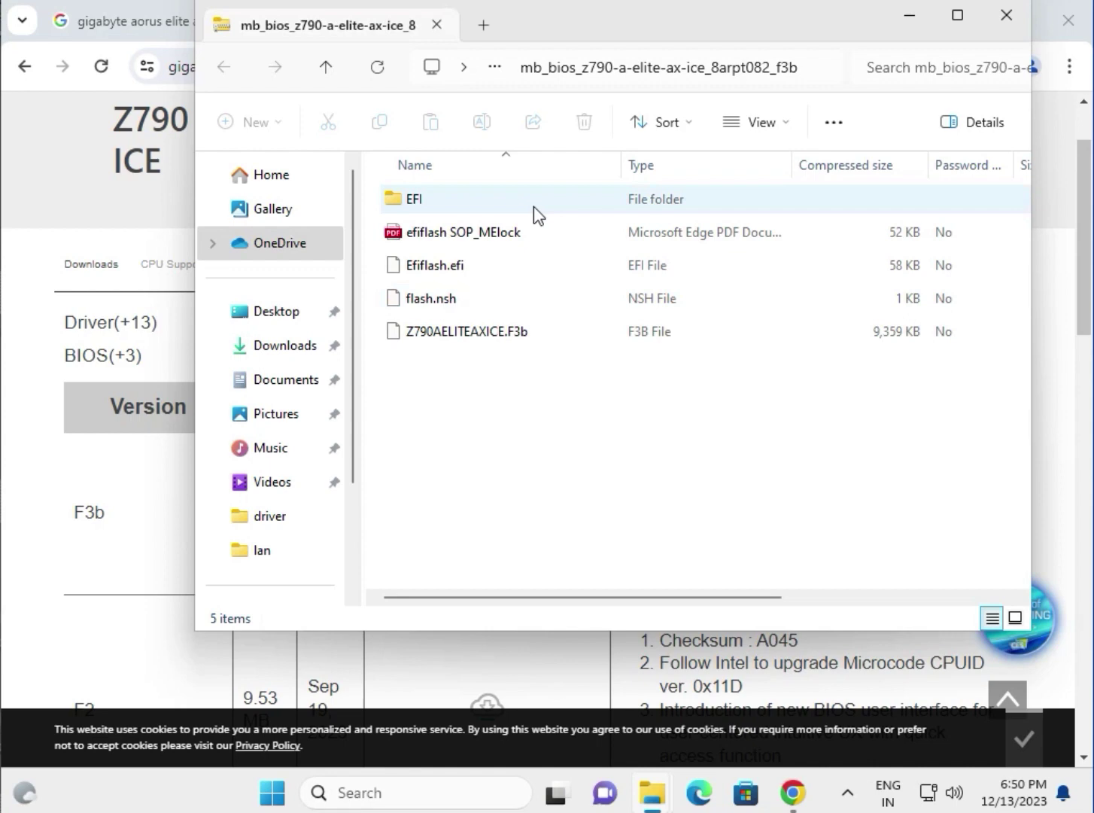
# Step: Inspect startup.nsh inside the BIOS zip's EFI\BOOT folder, then close the window
pyautogui.doubleClick(539, 202)
pyautogui.doubleClick(539, 202)
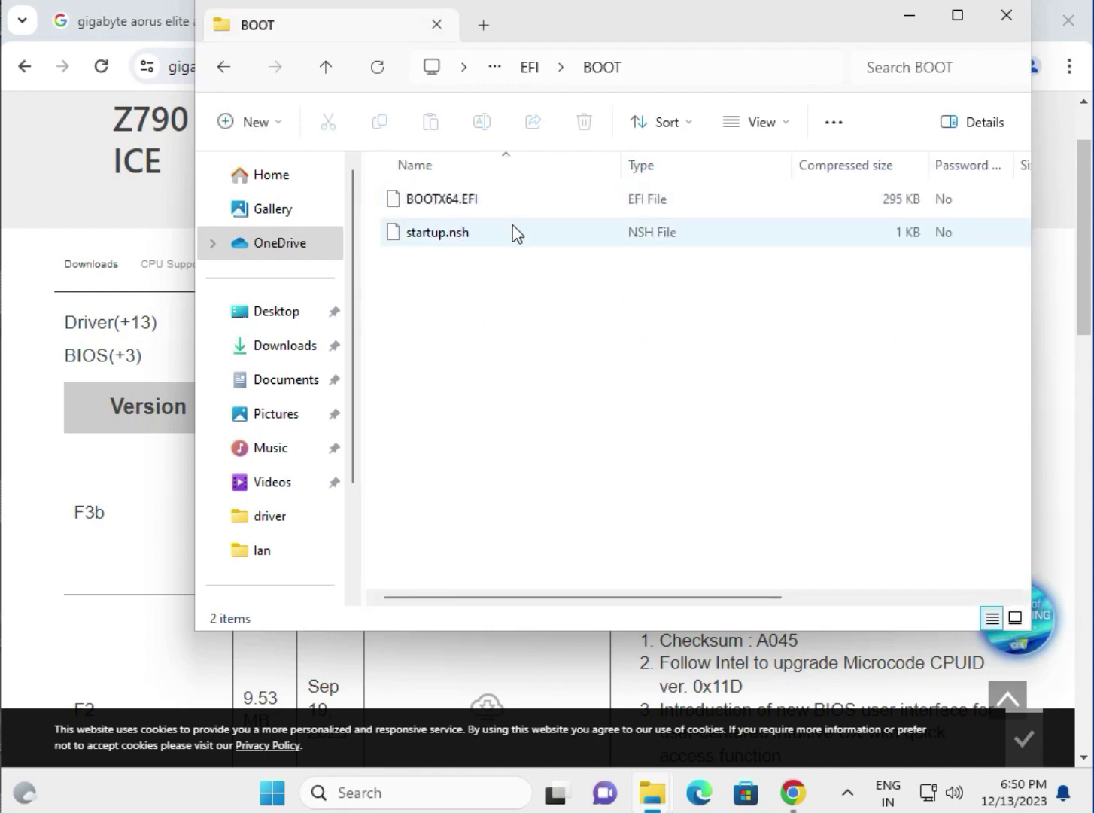
pyautogui.click(509, 212)
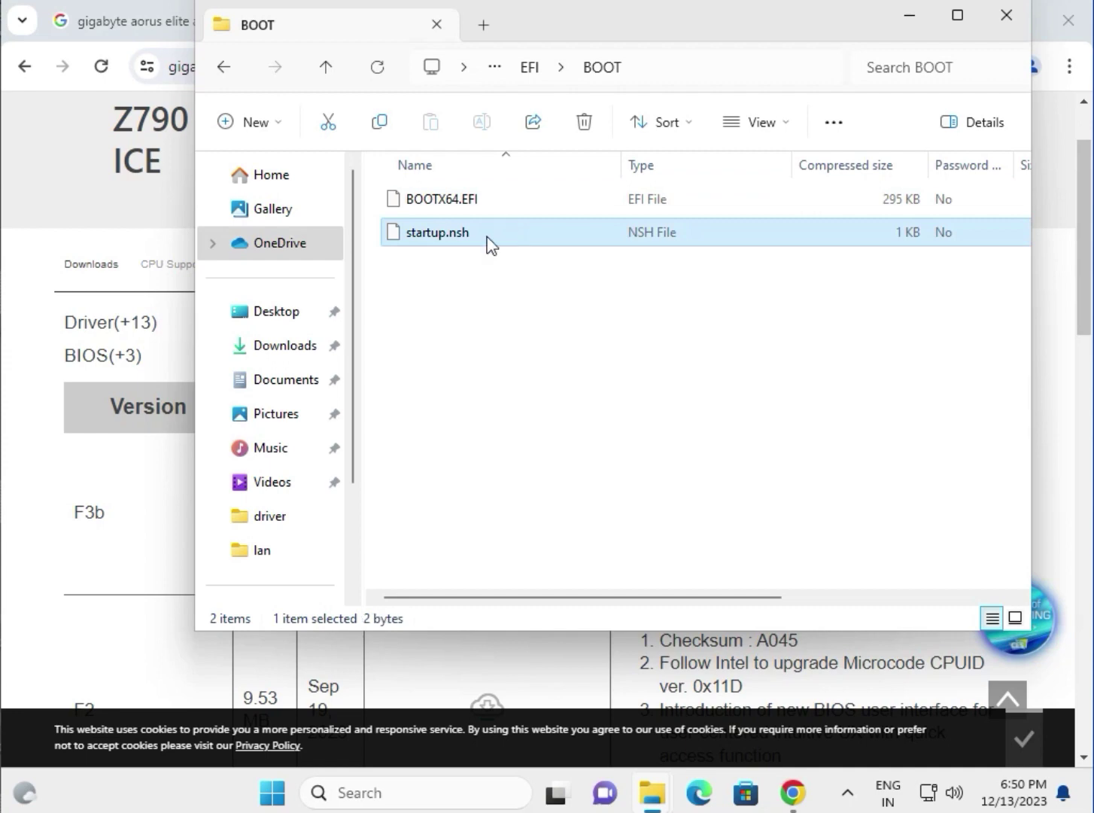
pyautogui.click(1006, 19)
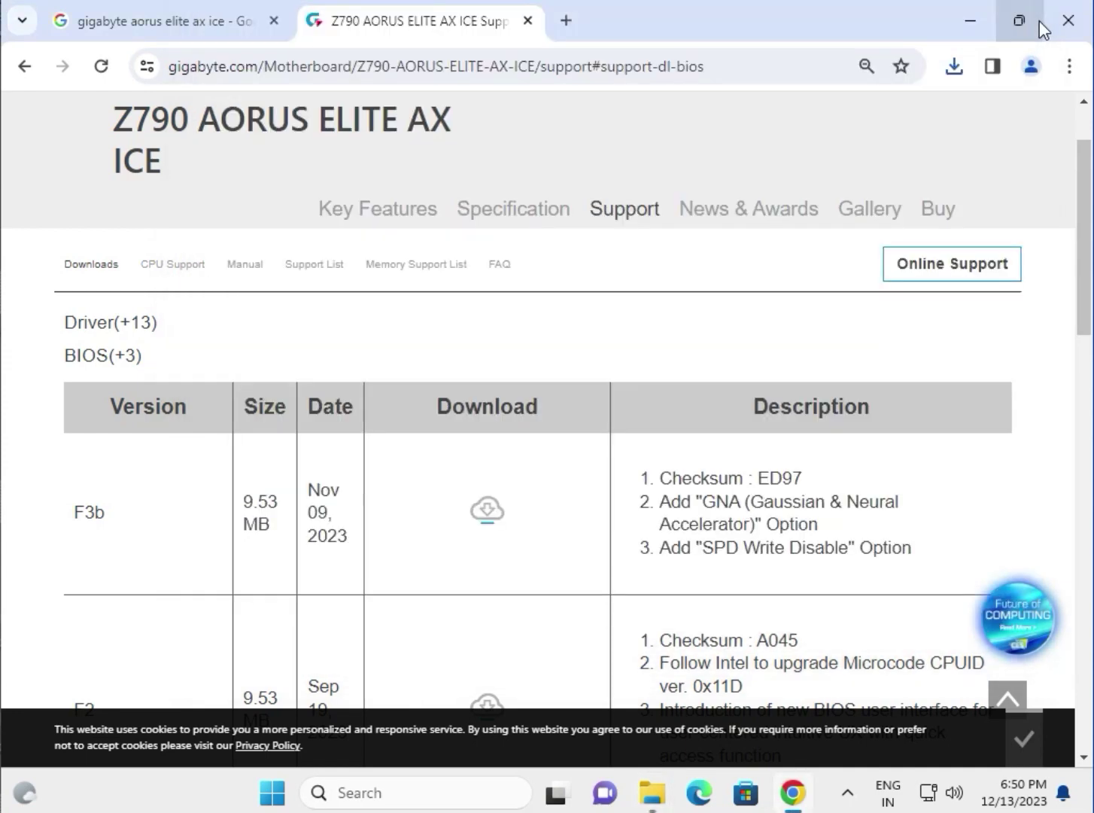
# Step: Download the Realtek HD Audio Driver for DCH from the Audio section and view its zip contents
pyautogui.click(103, 321)
pyautogui.click(89, 392)
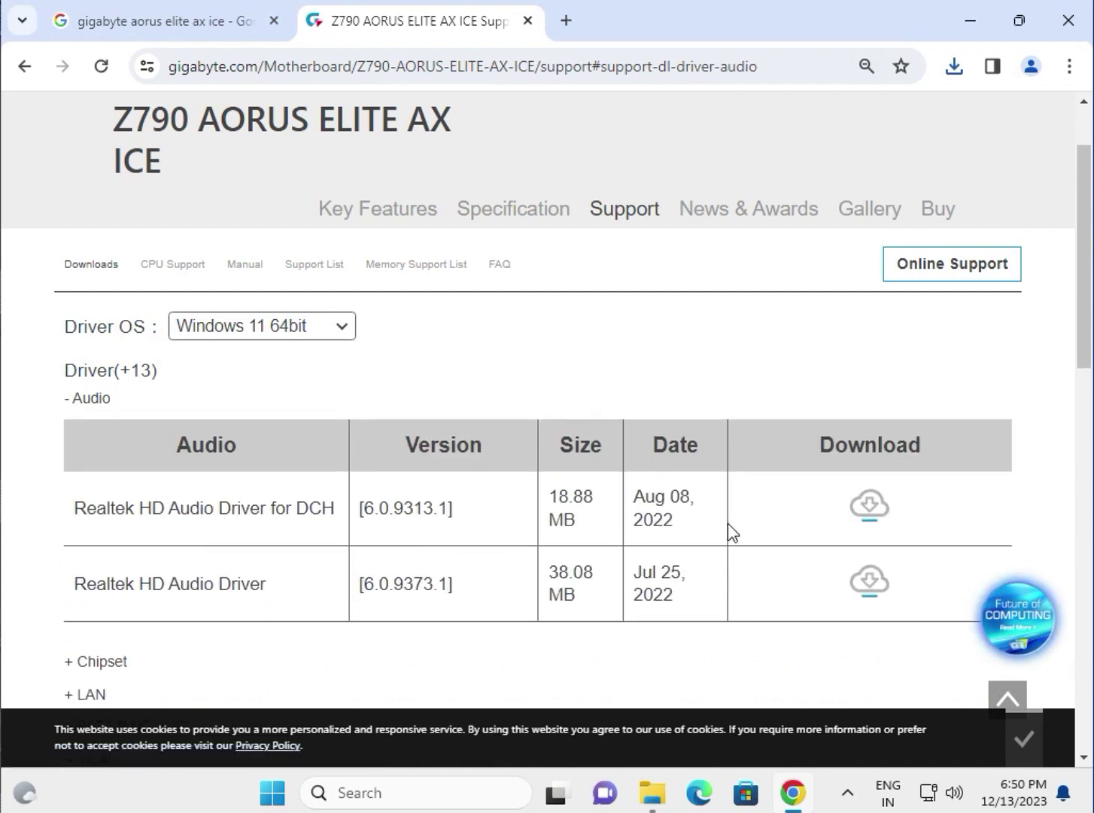
pyautogui.click(868, 520)
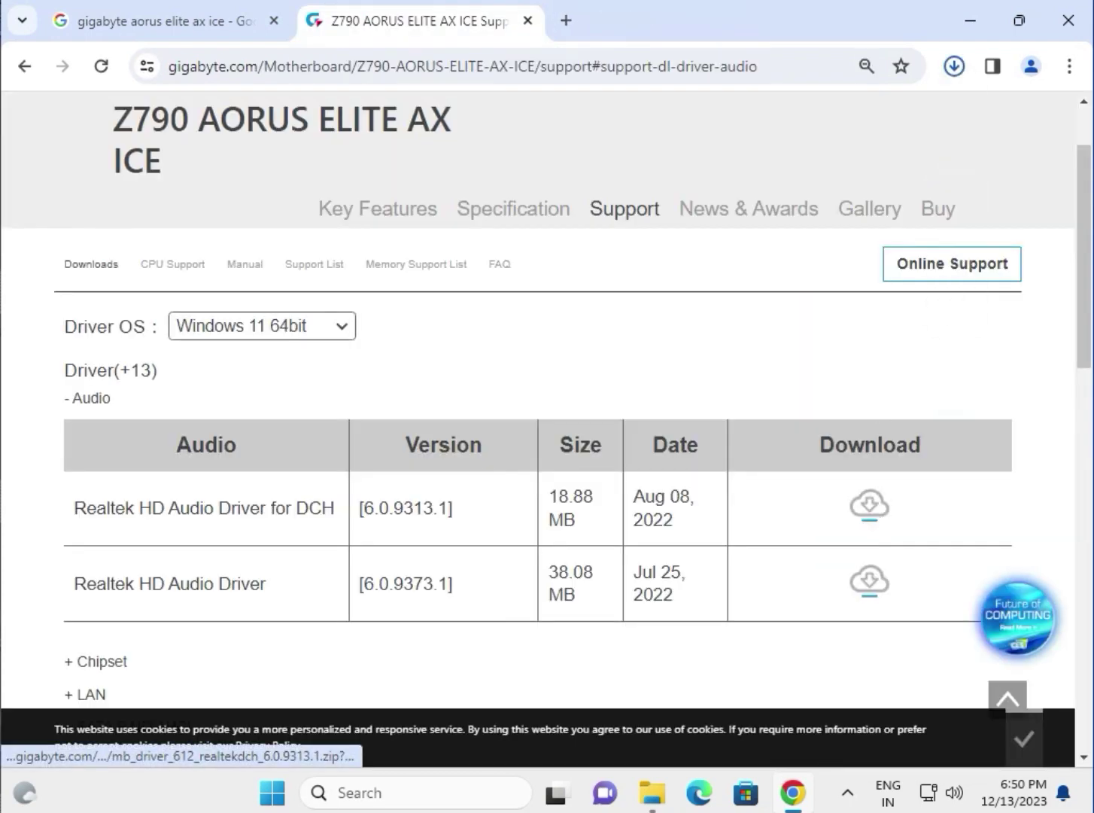
pyautogui.click(787, 123)
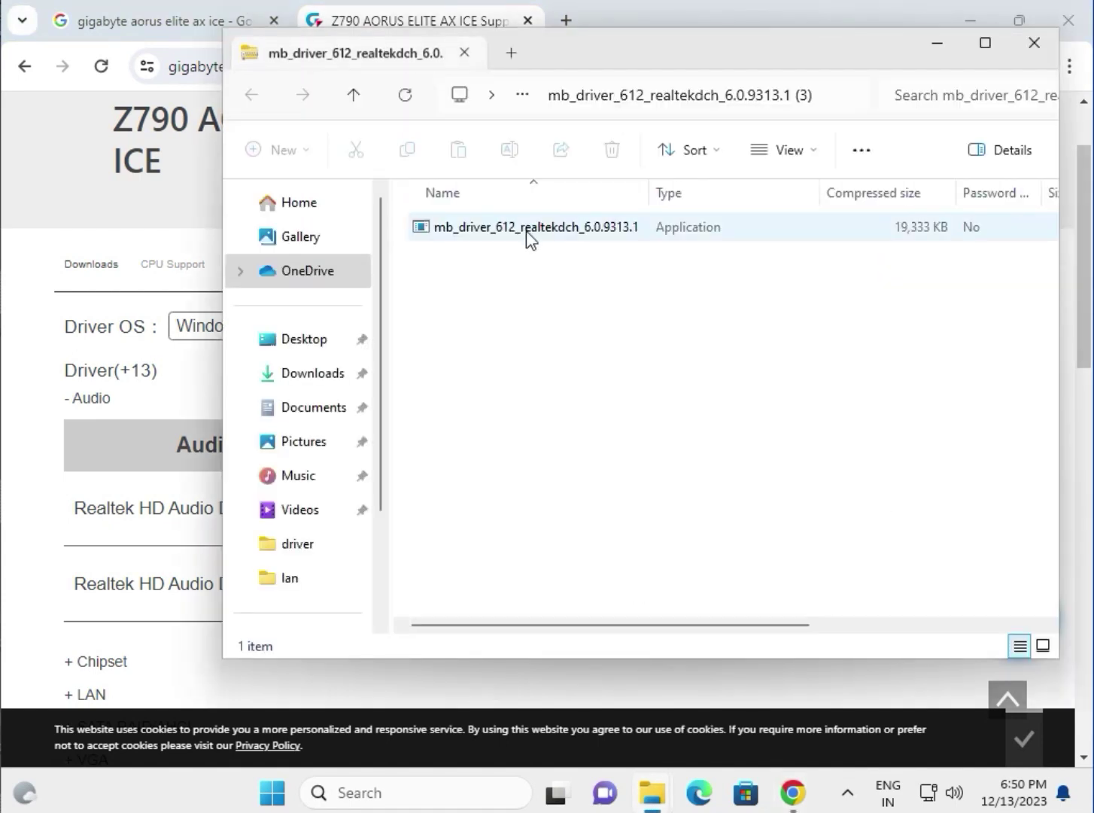
# Step: Launch the mb_driver_612_realtekdch installer from the zip and allow it through User Account Control
pyautogui.click(526, 231)
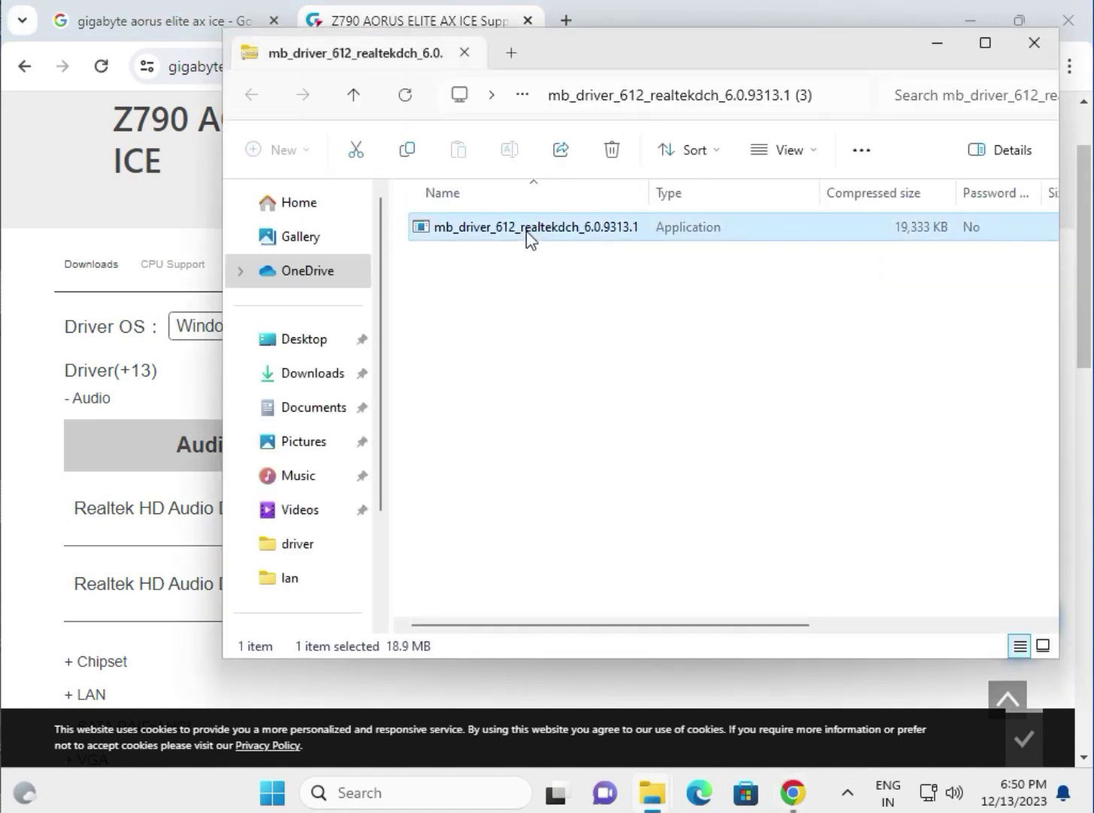
pyautogui.doubleClick(526, 231)
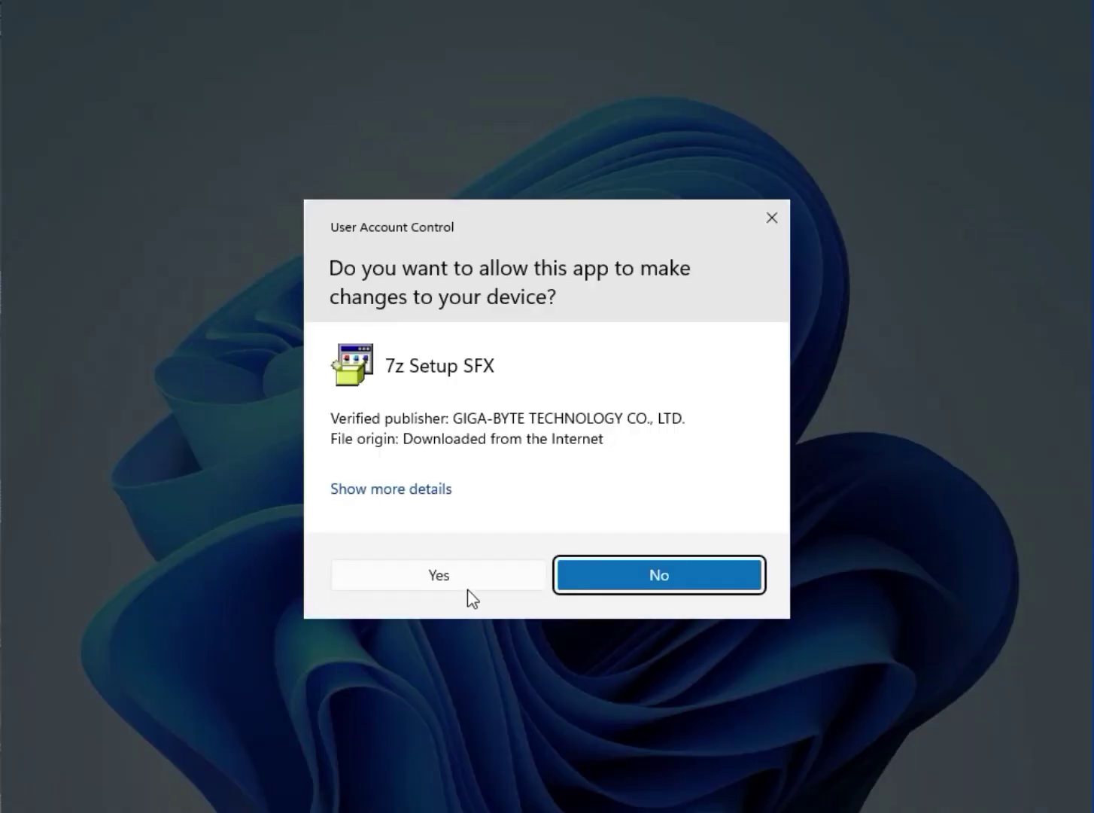
pyautogui.click(469, 594)
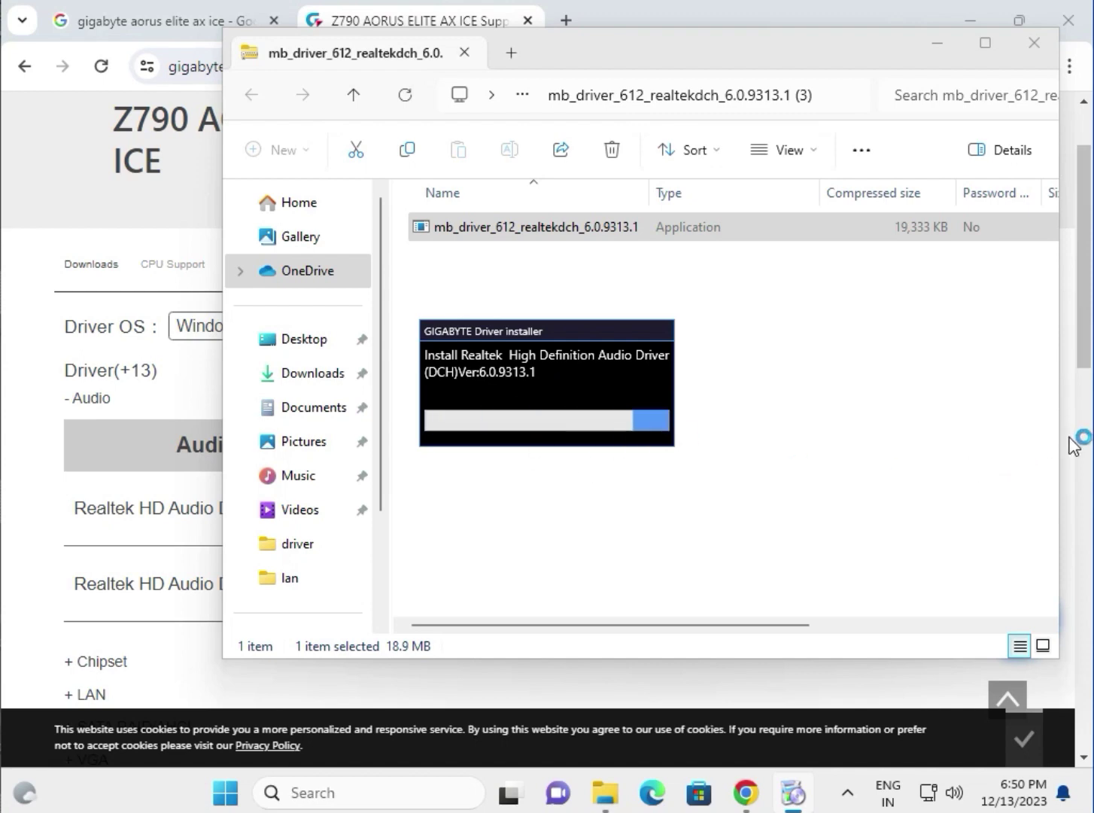
pyautogui.click(1072, 444)
pyautogui.scroll(-1, 435, 540)
pyautogui.scroll(-1, 54, 514)
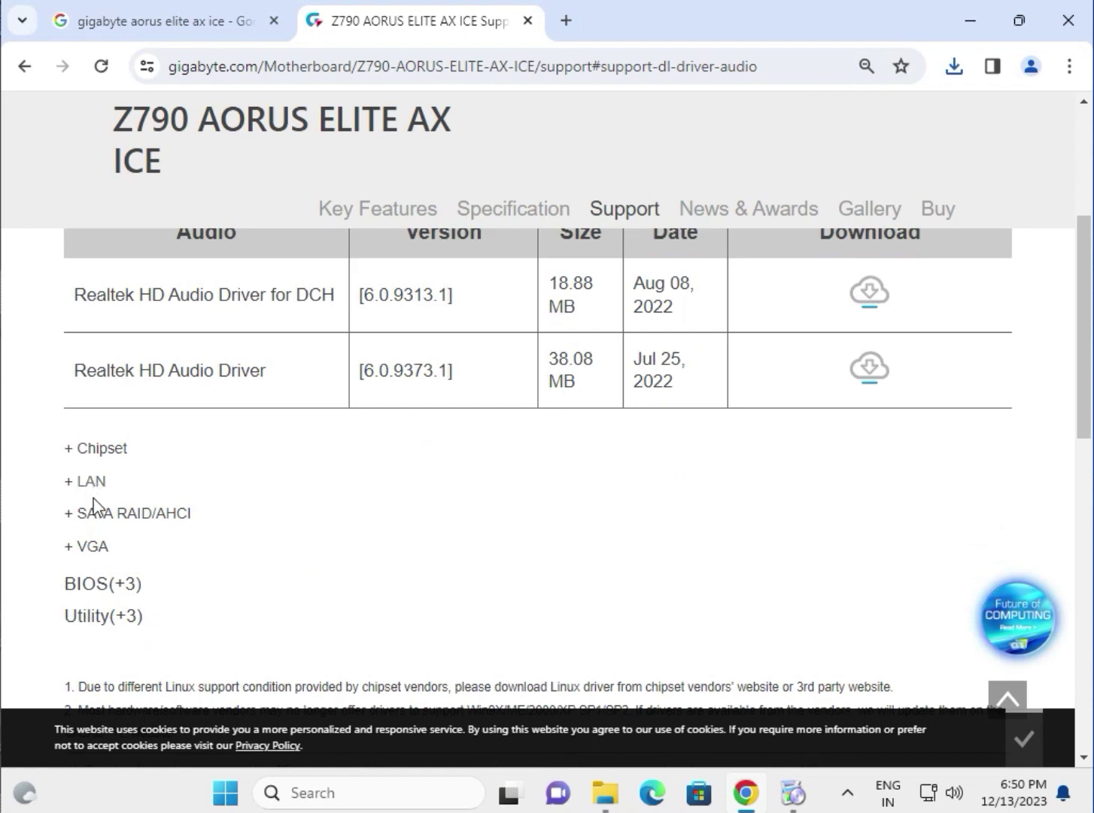
# Step: Expand the VGA driver section listing the Intel Graphic Driver
pyautogui.click(89, 549)
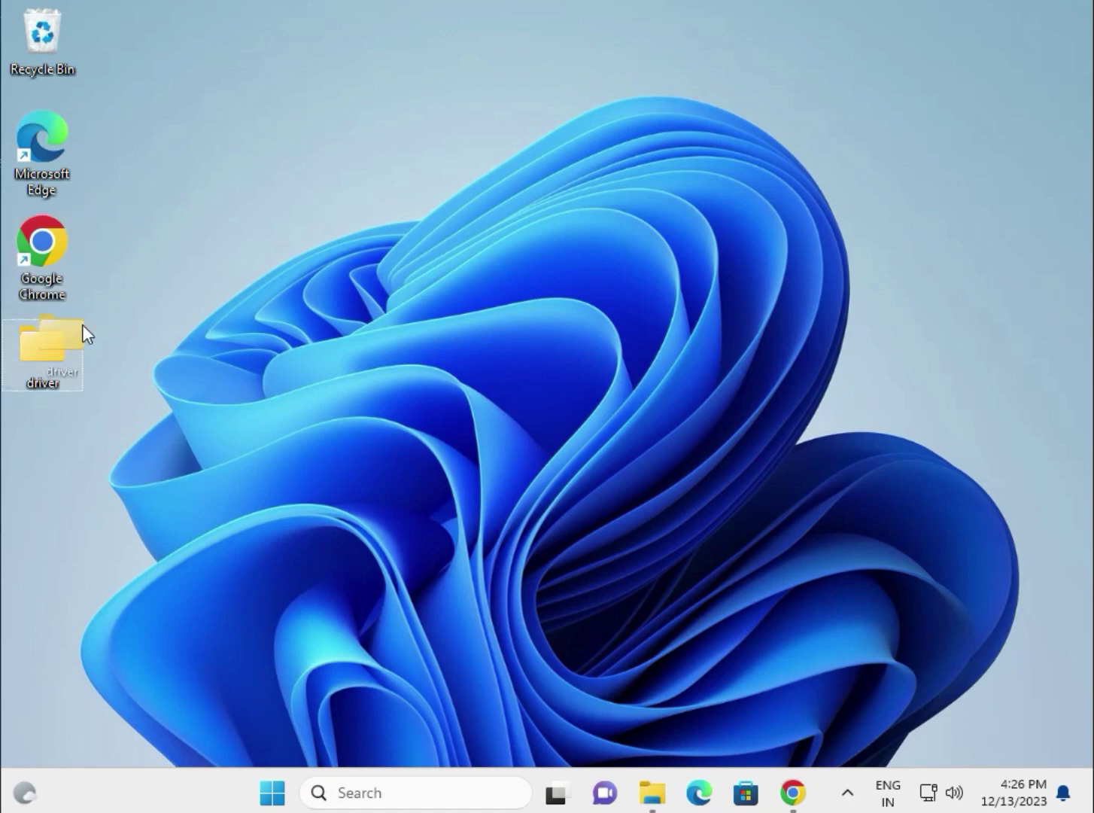
# Step: Move the desktop 'driver' folder to the top row beside the Recycle Bin
pyautogui.moveTo(58, 345); pyautogui.dragTo(148, 75)
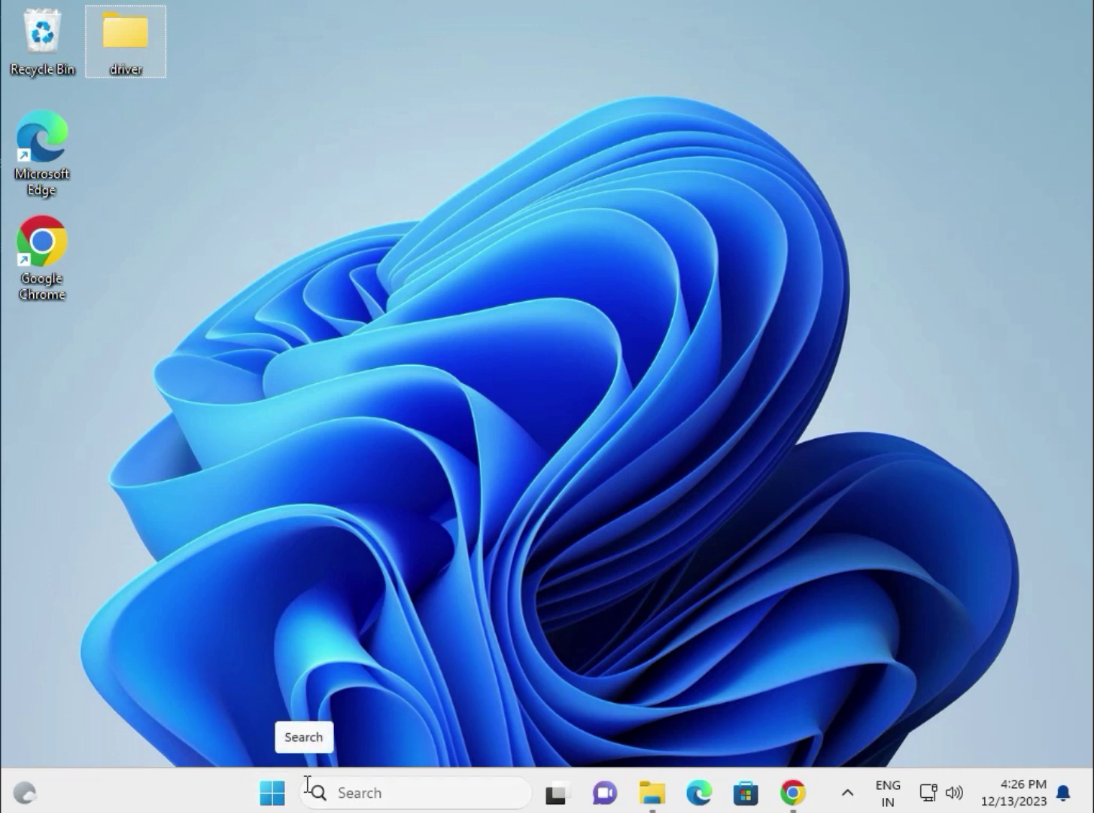
# Step: Launch Device Manager from the Win+X menu and reposition its window beside the driver folder
pyautogui.rightClick(270, 795)
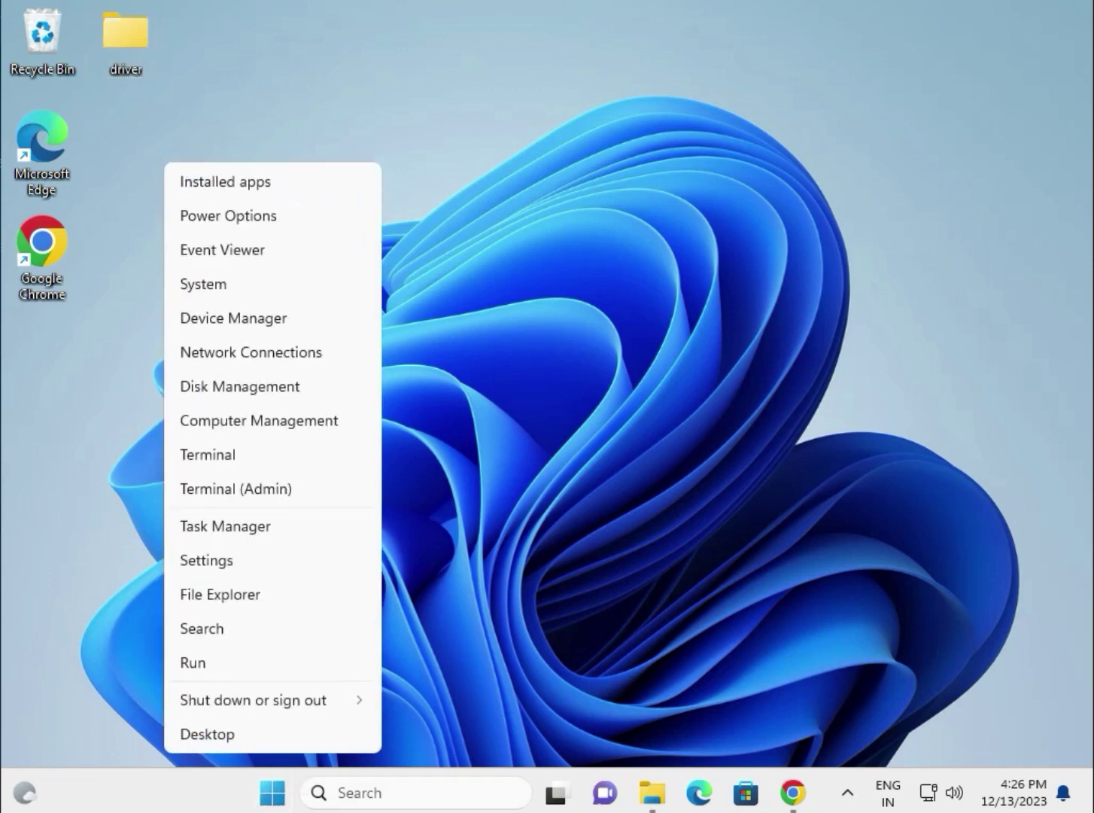
pyautogui.click(225, 330)
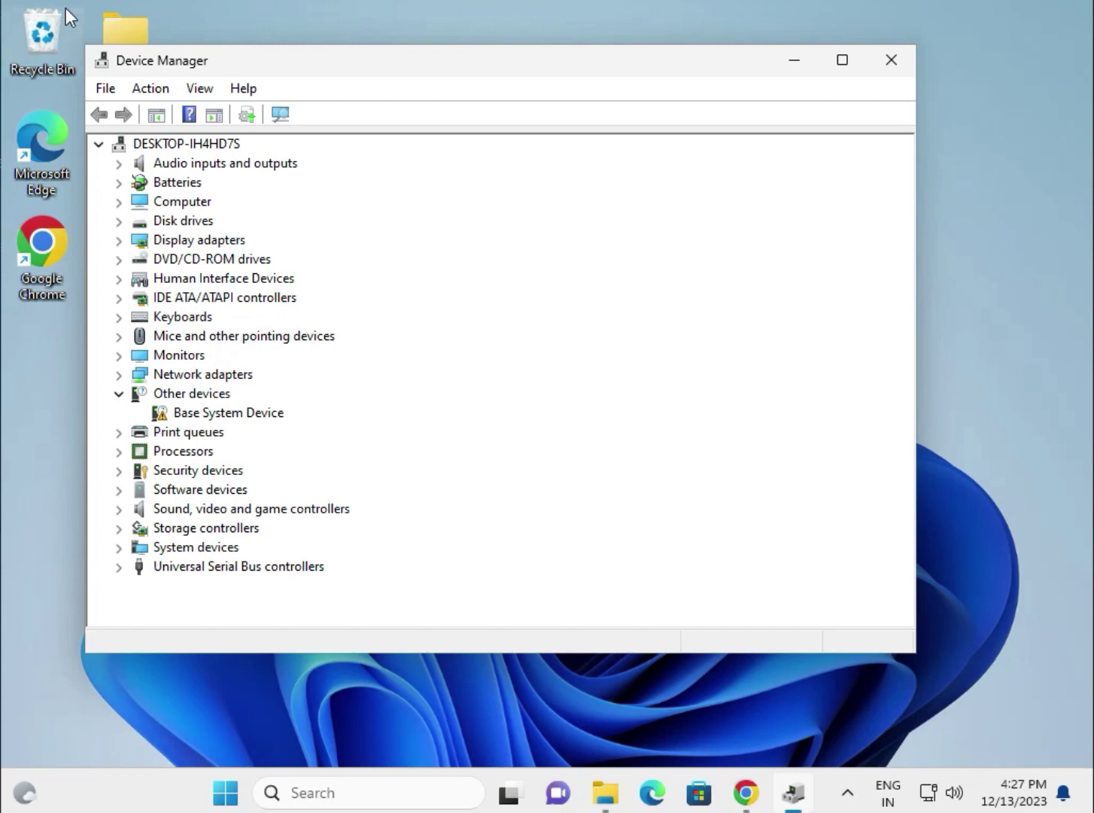
pyautogui.moveTo(219, 56); pyautogui.dragTo(292, 67)
pyautogui.click(146, 33)
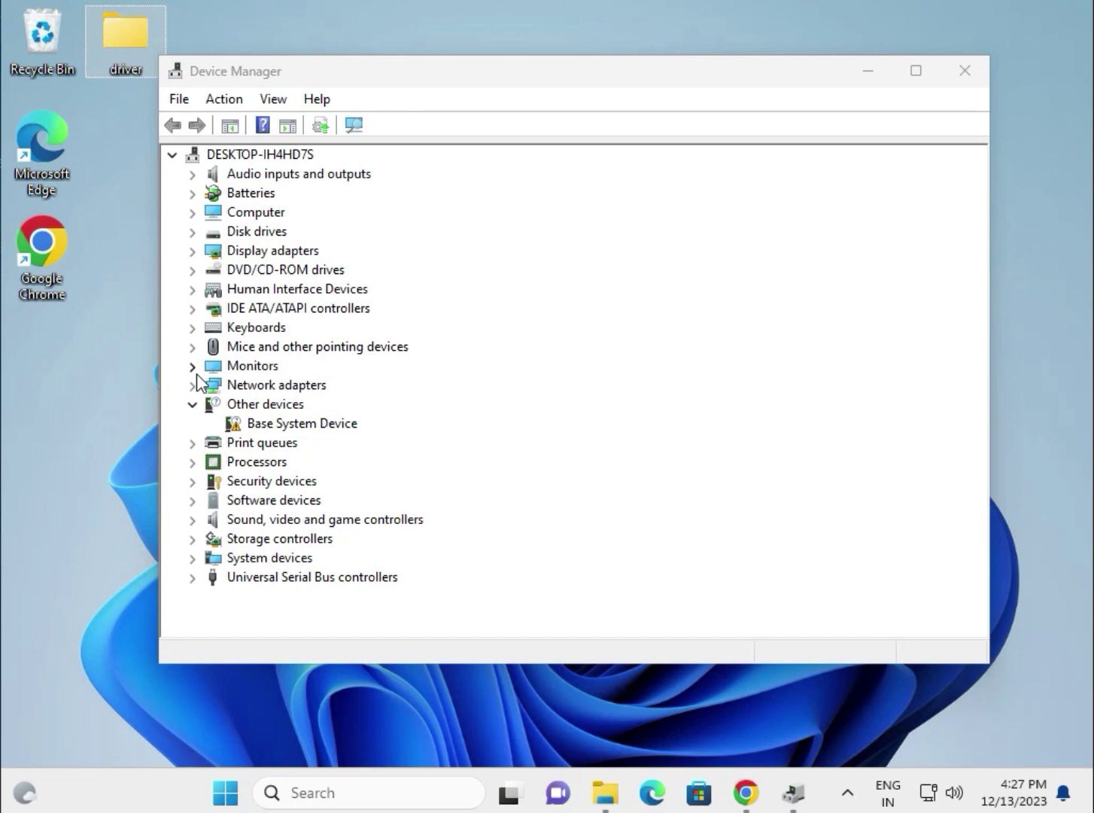
# Step: Start a manual driver update for the Microsoft Basic Display Adapter
pyautogui.click(192, 254)
pyautogui.rightClick(273, 273)
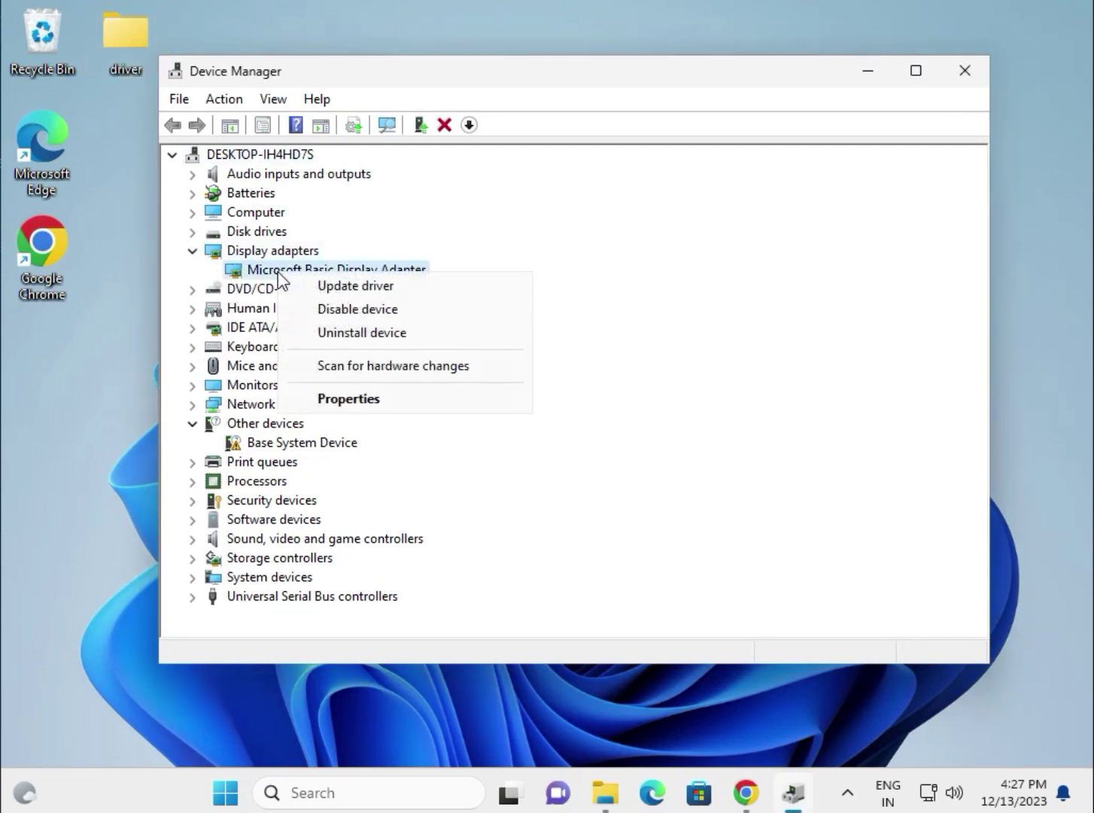
pyautogui.click(335, 287)
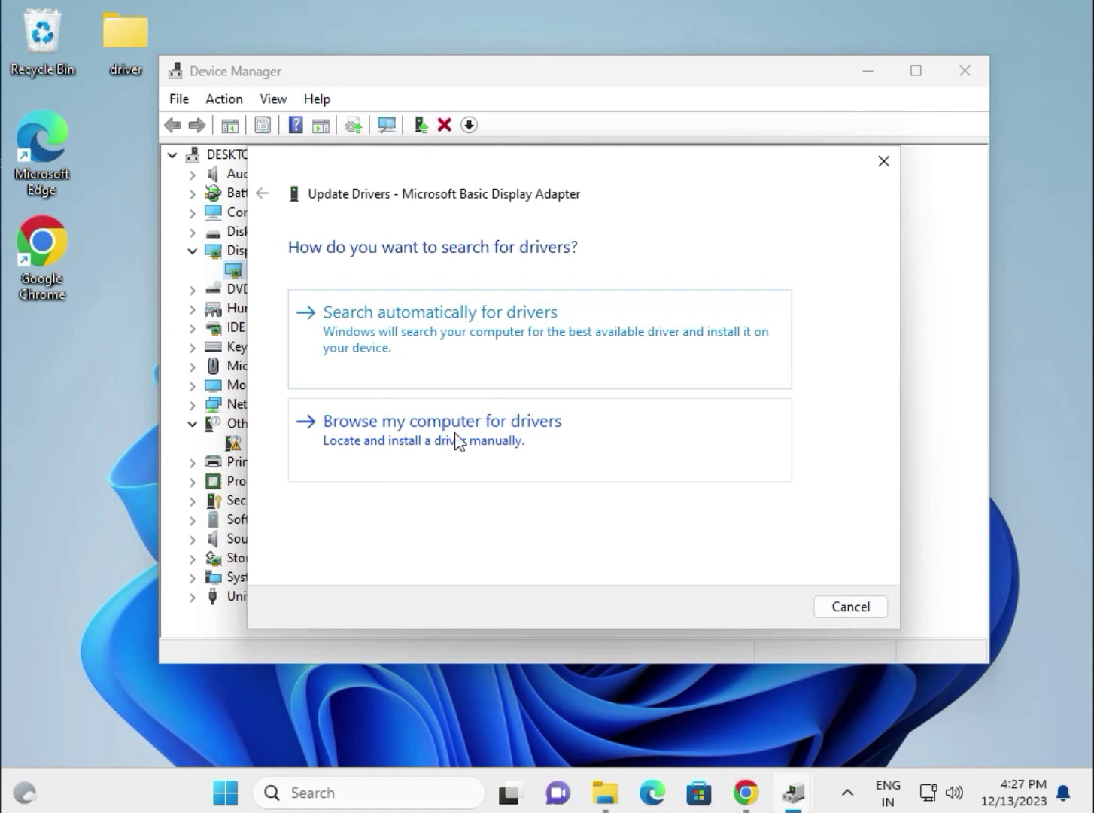
pyautogui.click(506, 440)
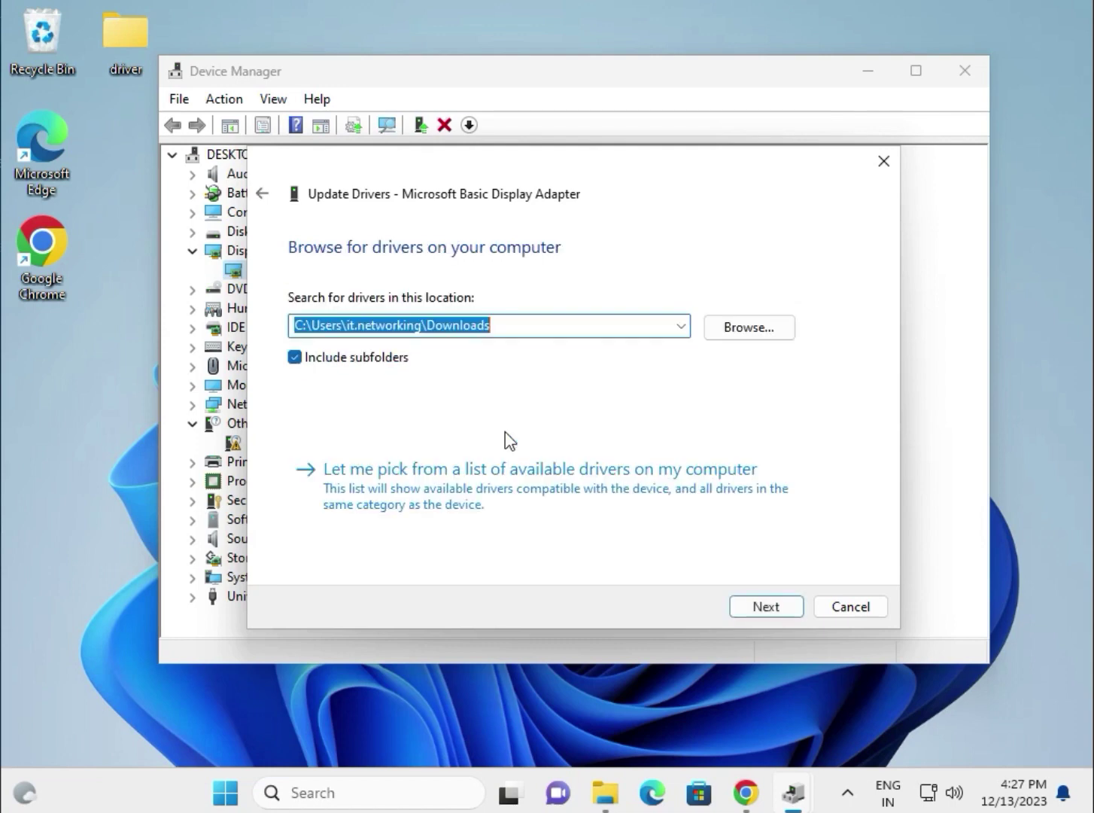
# Step: Search the Desktop\driver folder for a newer driver, confirming the best one is already installed
pyautogui.click(749, 334)
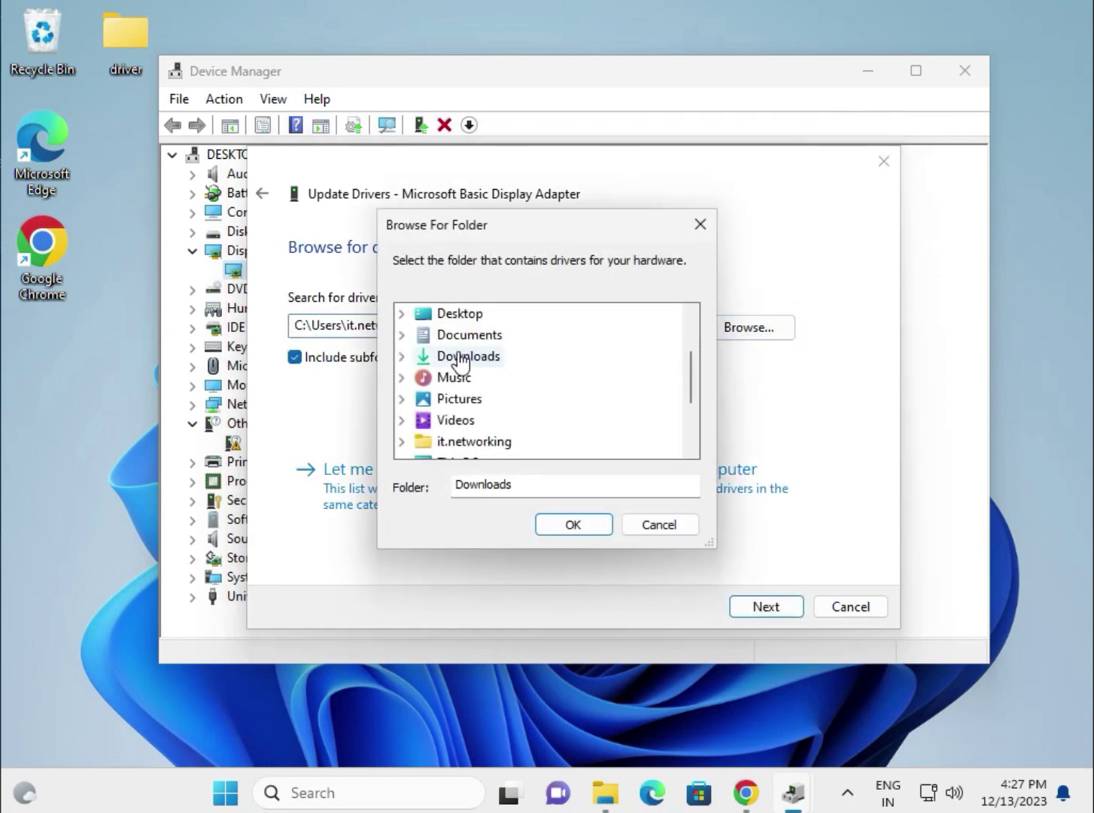
pyautogui.click(452, 314)
pyautogui.click(471, 420)
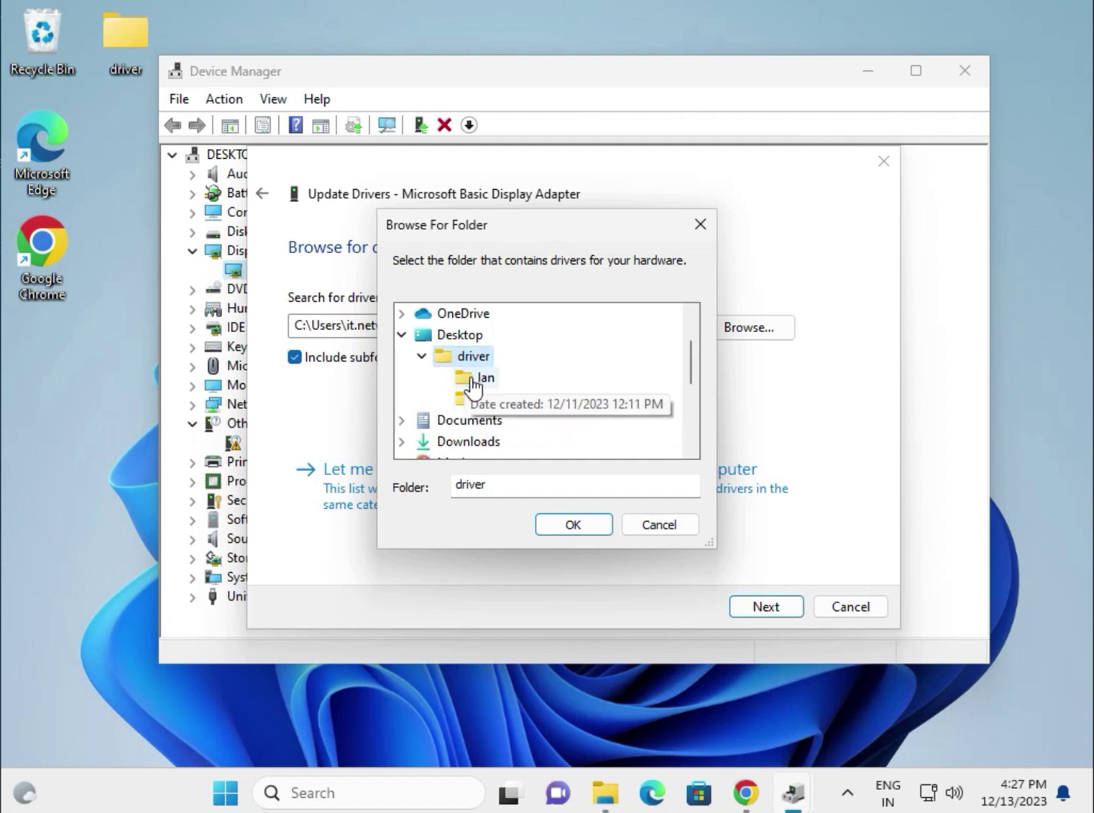
pyautogui.click(578, 527)
pyautogui.click(777, 607)
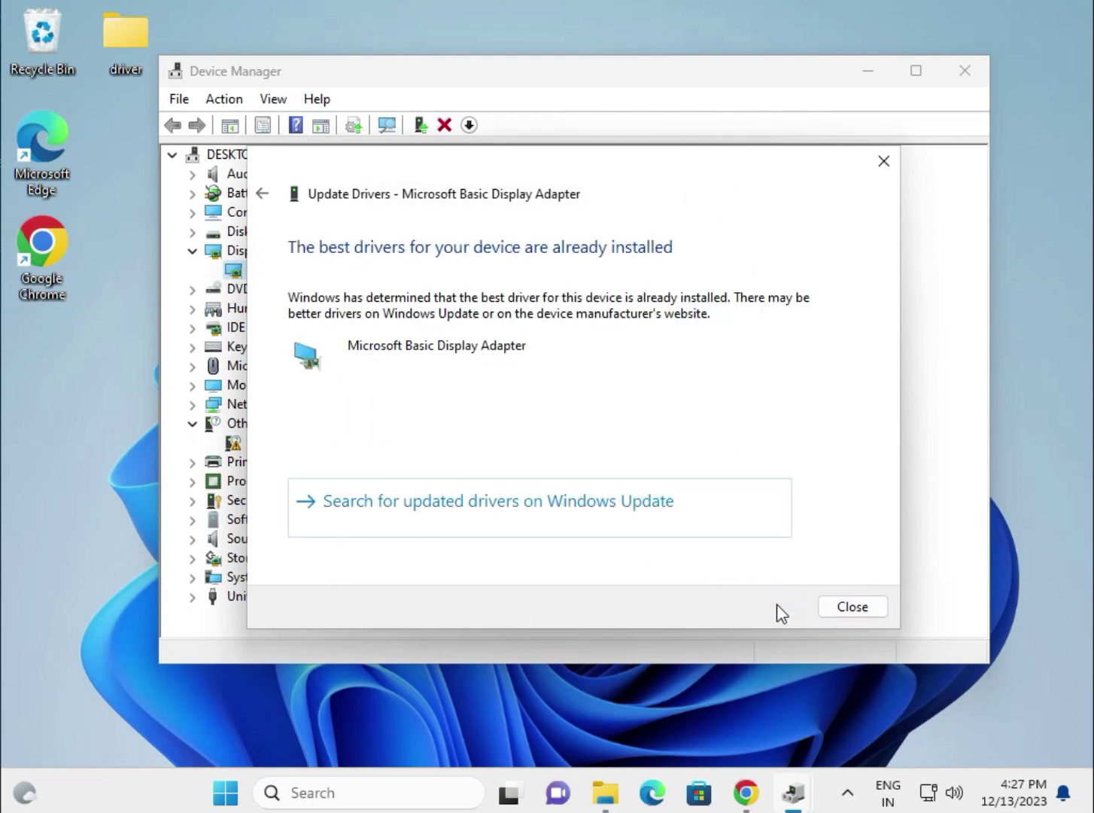
pyautogui.click(839, 607)
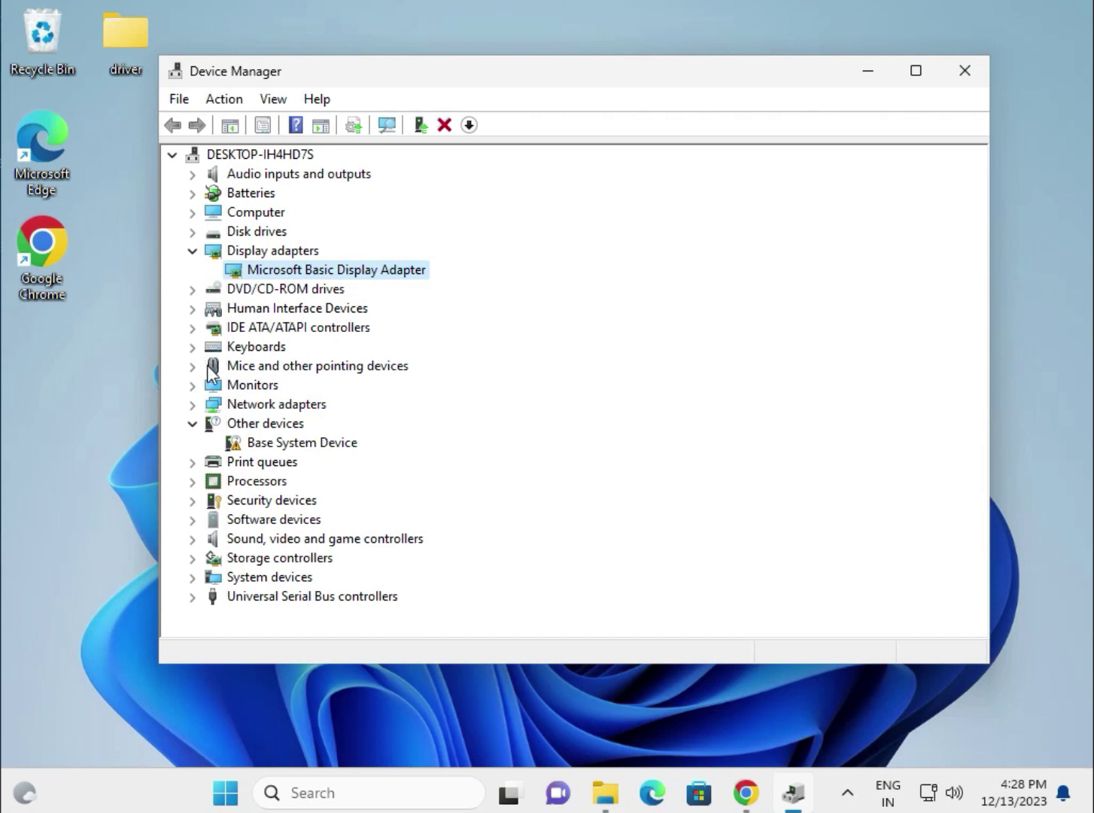
# Step: Start a manual driver update for the Intel(R) PRO/1000 MT Desktop Adapter
pyautogui.click(196, 404)
pyautogui.click(313, 425)
pyautogui.rightClick(321, 425)
pyautogui.click(410, 436)
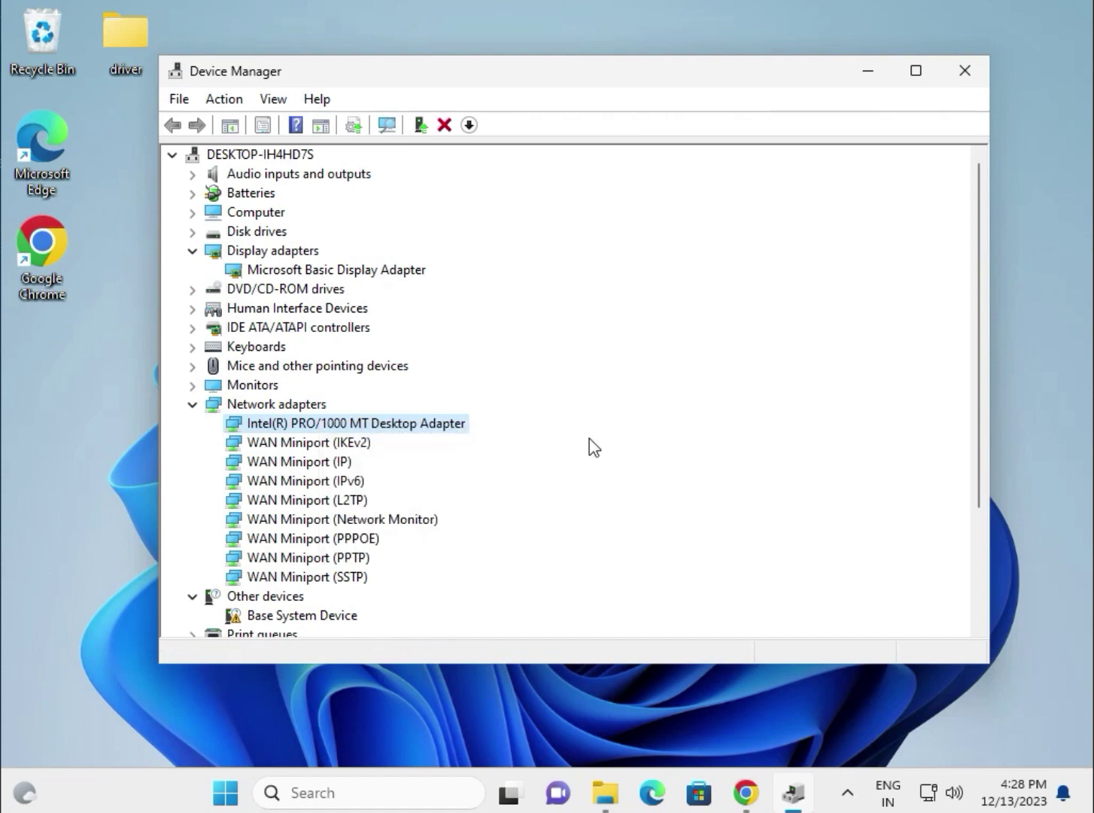
pyautogui.rightClick(438, 427)
pyautogui.click(500, 443)
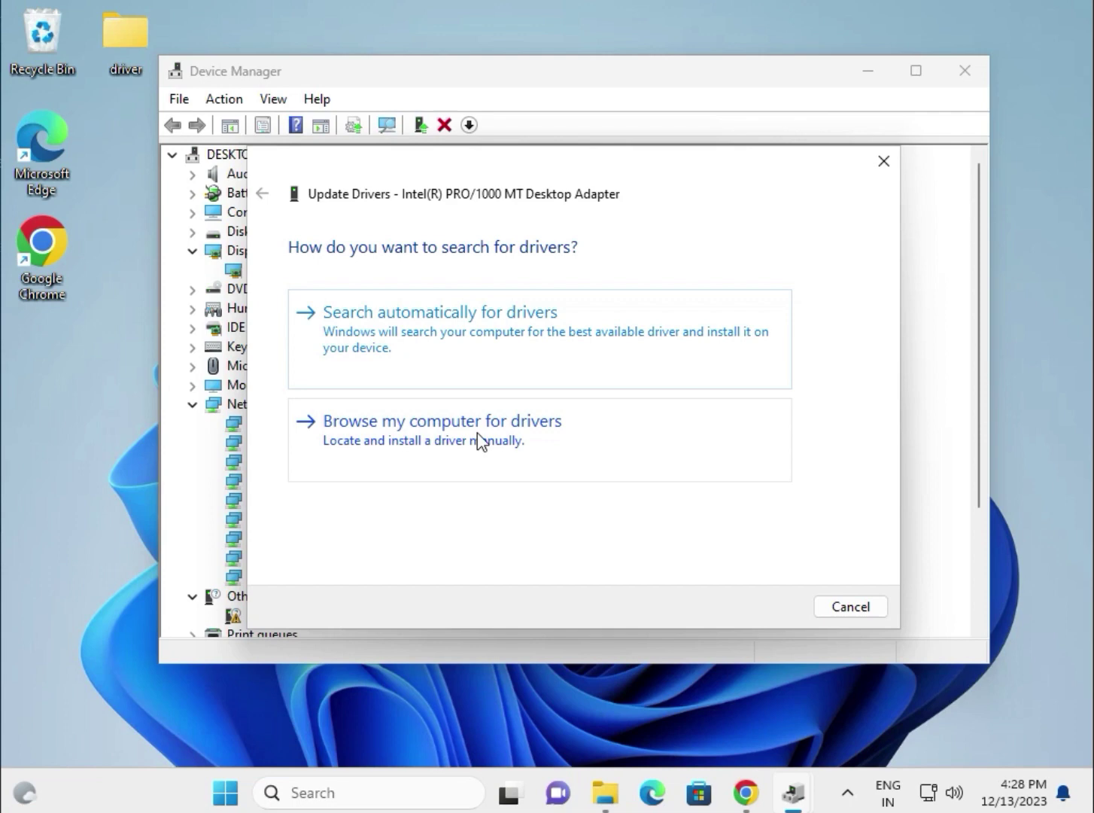
pyautogui.click(492, 440)
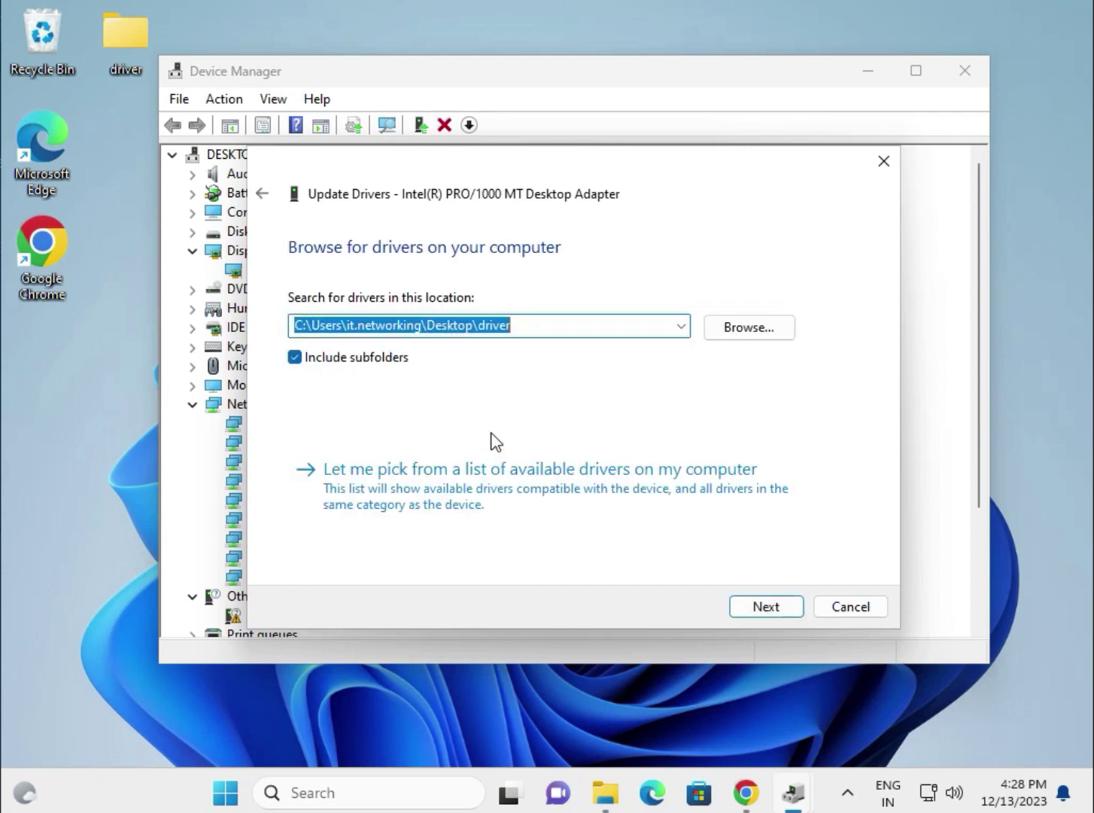
# Step: Search the Desktop\driver folder again, confirming the best driver is already installed
pyautogui.click(732, 325)
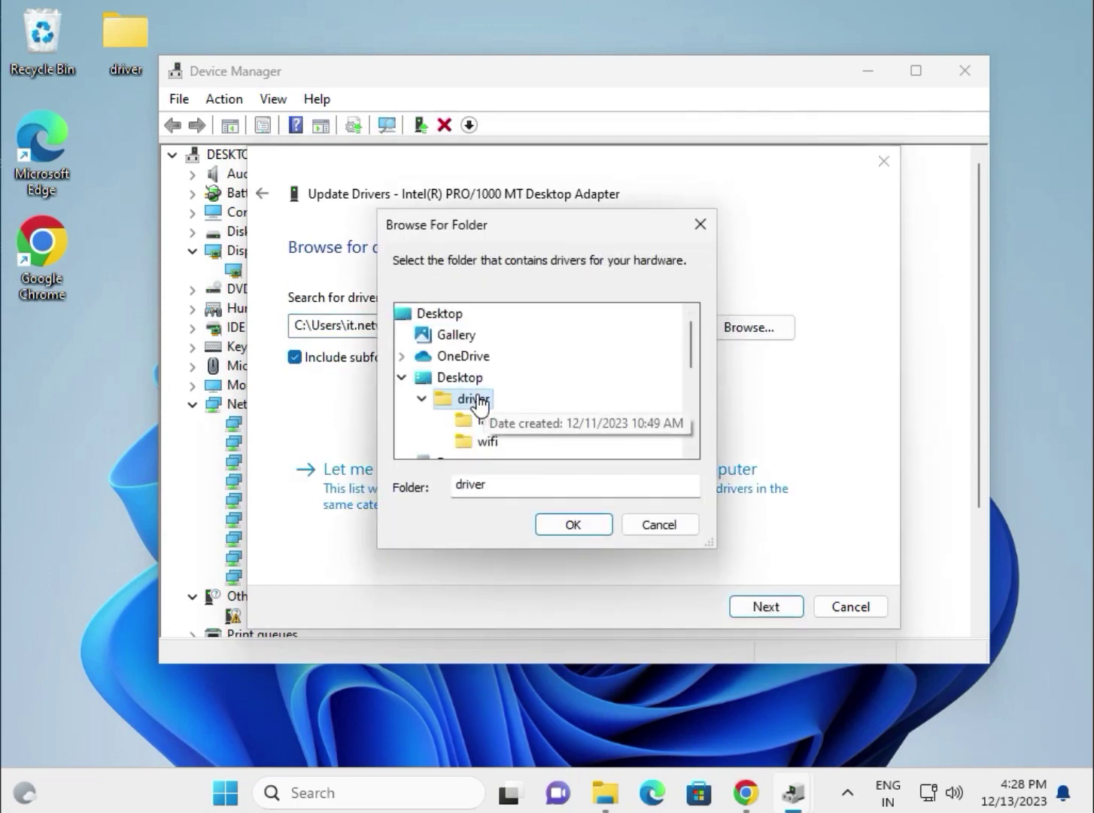
pyautogui.click(571, 523)
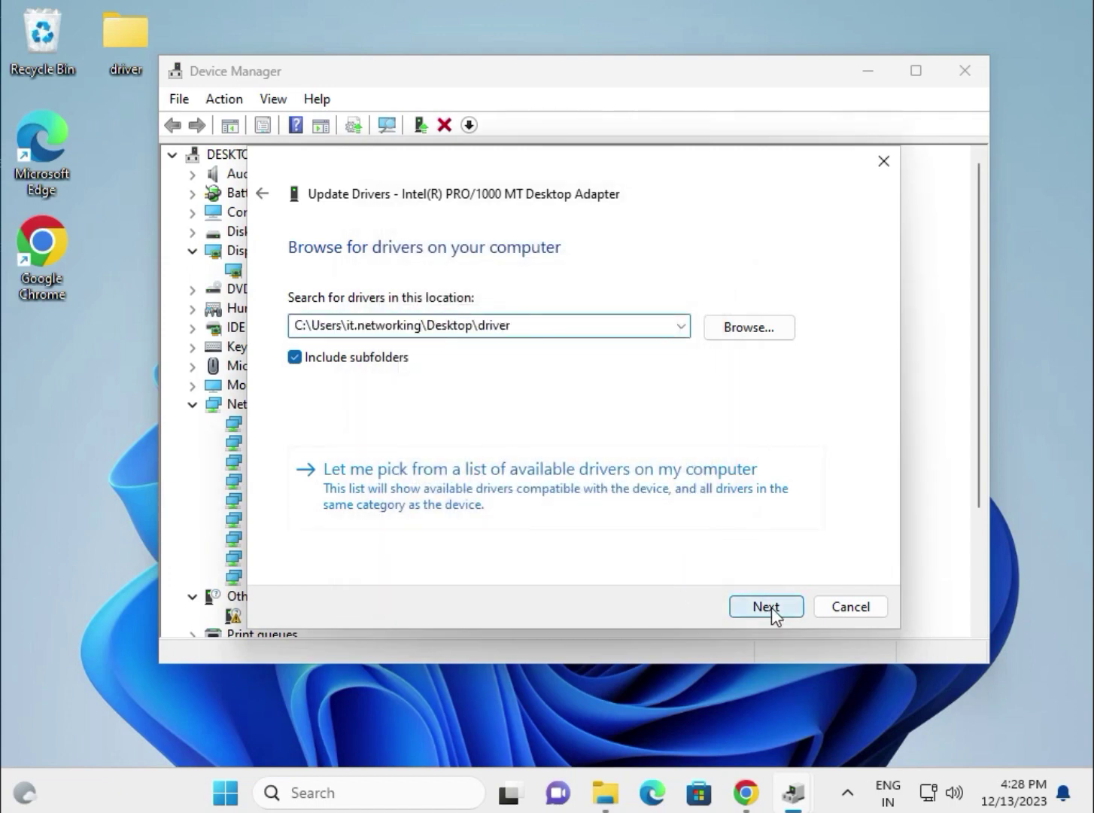
pyautogui.click(771, 607)
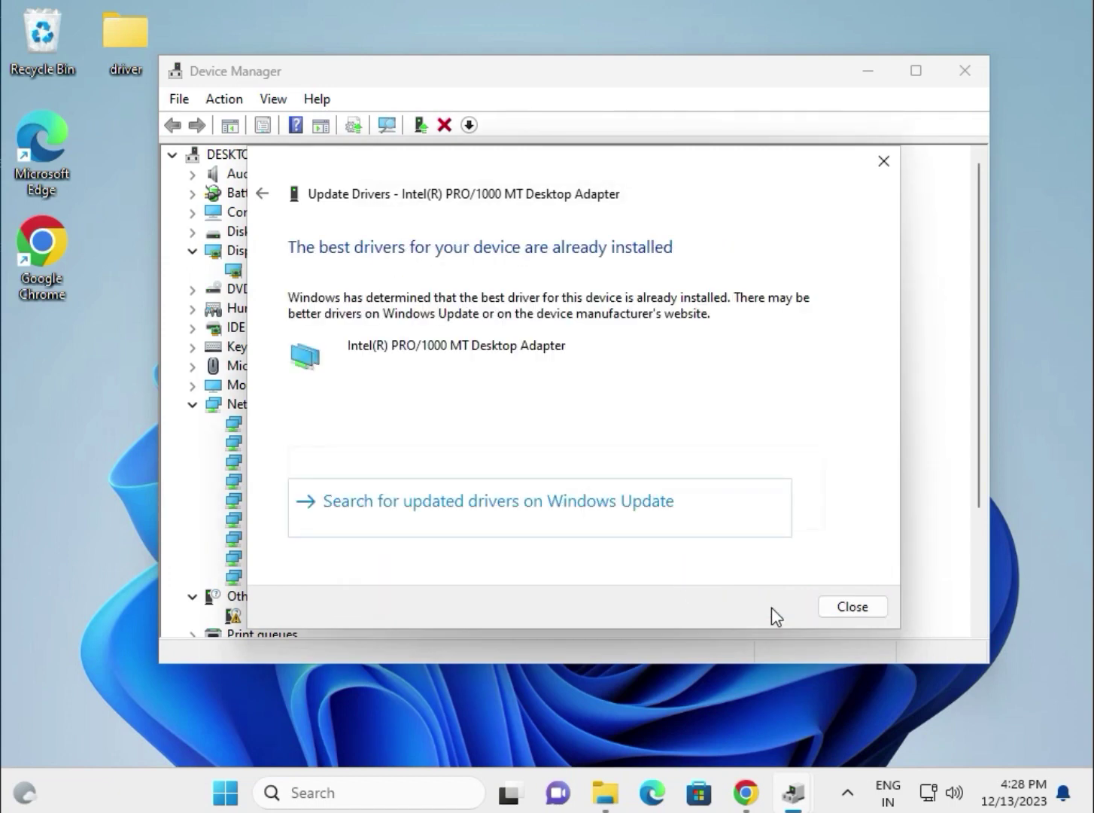
pyautogui.click(115, 41)
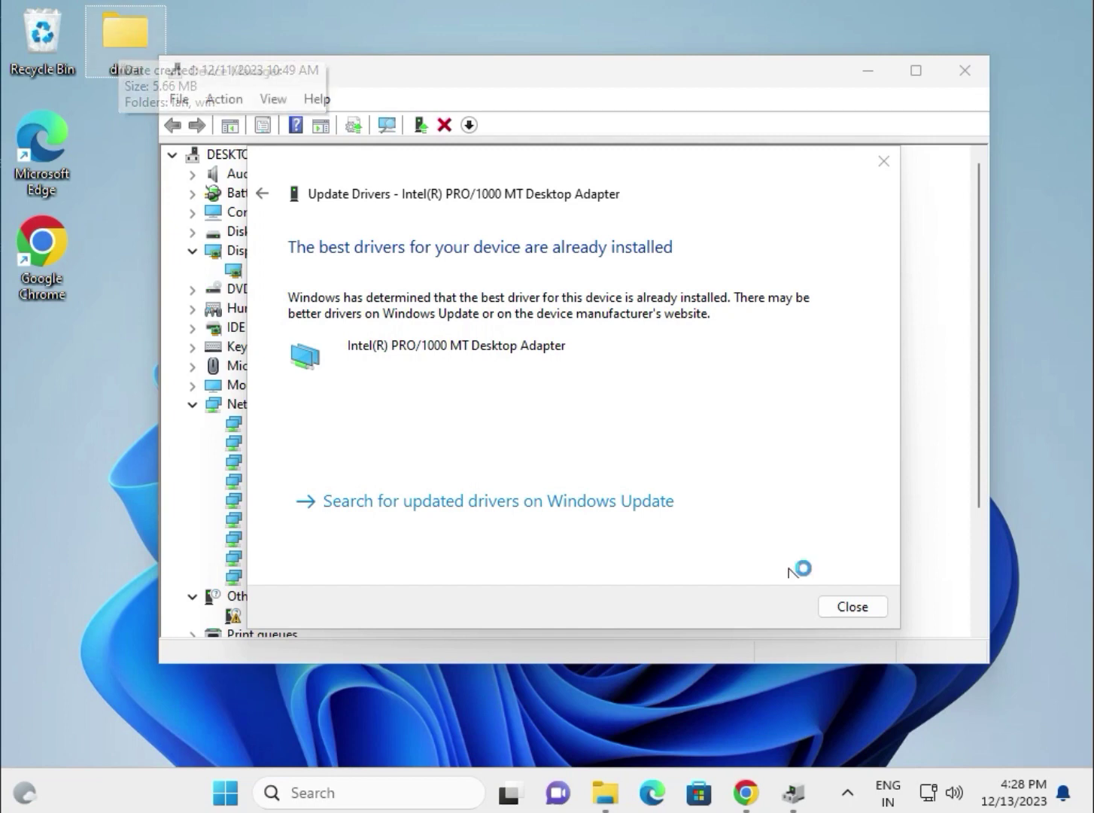
pyautogui.click(850, 608)
pyautogui.scroll(-3, 283, 450)
# Step: Expand Processors and select the first Intel Core i3-6098P CPU
pyautogui.click(194, 500)
pyautogui.click(355, 520)
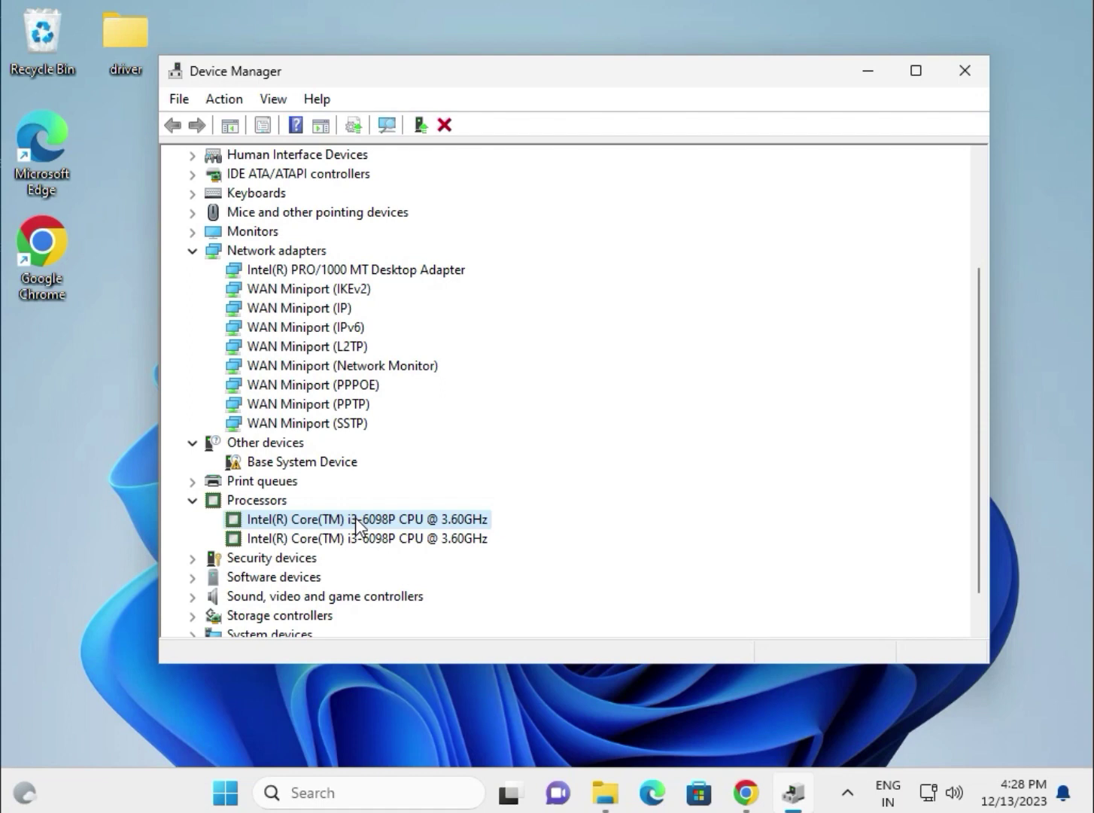
# Step: Update the first Intel Core i3-6098P CPU's driver from the Desktop 'driver' folder and close the wizard
pyautogui.rightClick(356, 522)
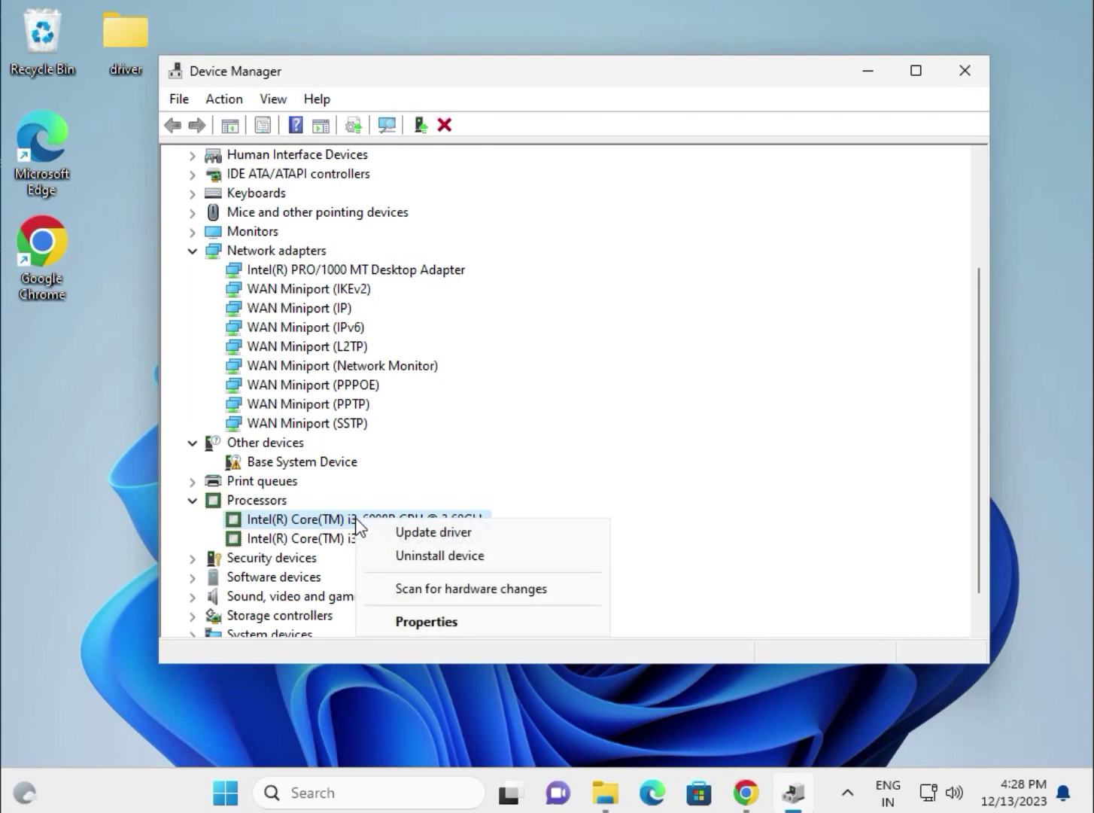
pyautogui.click(405, 534)
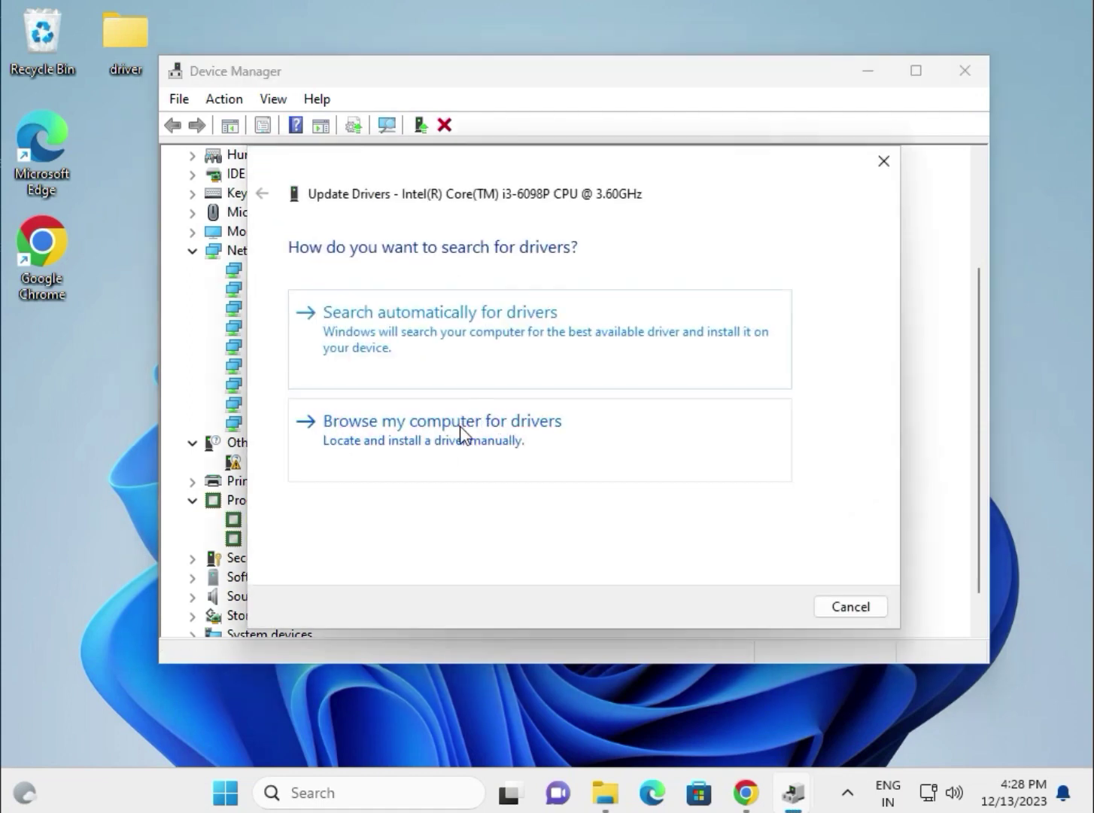
pyautogui.click(459, 431)
pyautogui.click(419, 326)
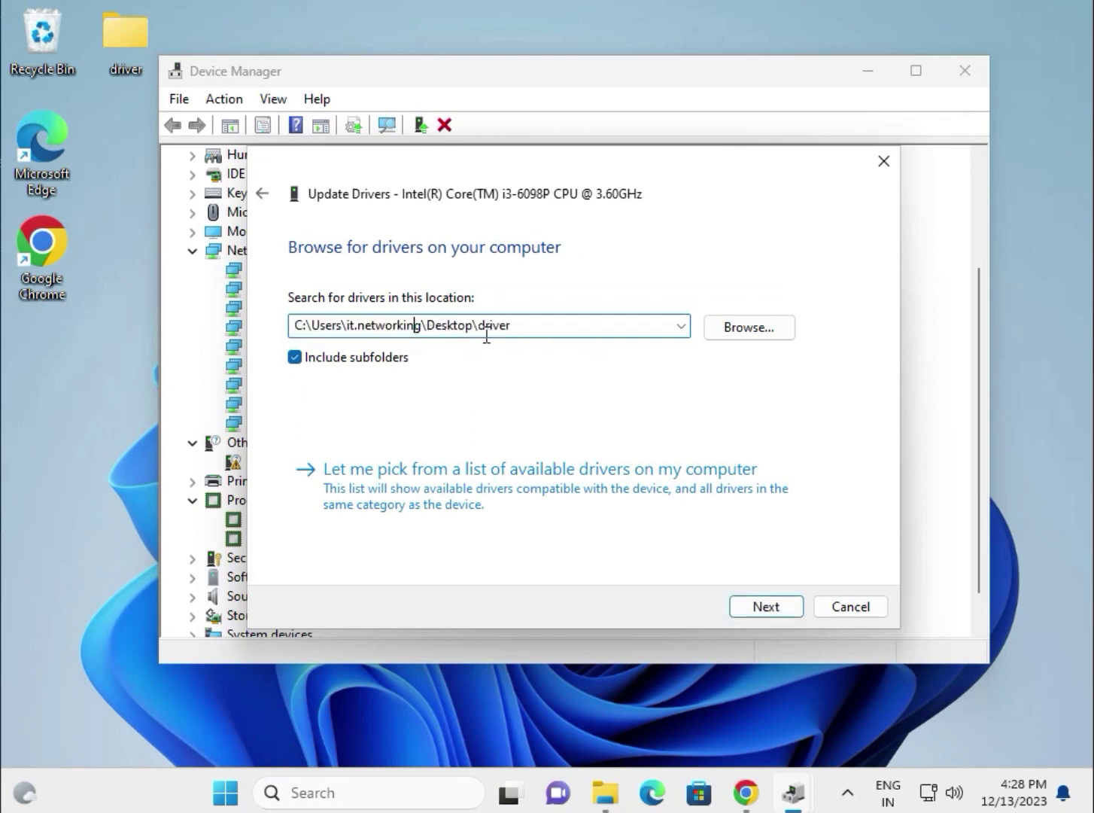
pyautogui.click(739, 330)
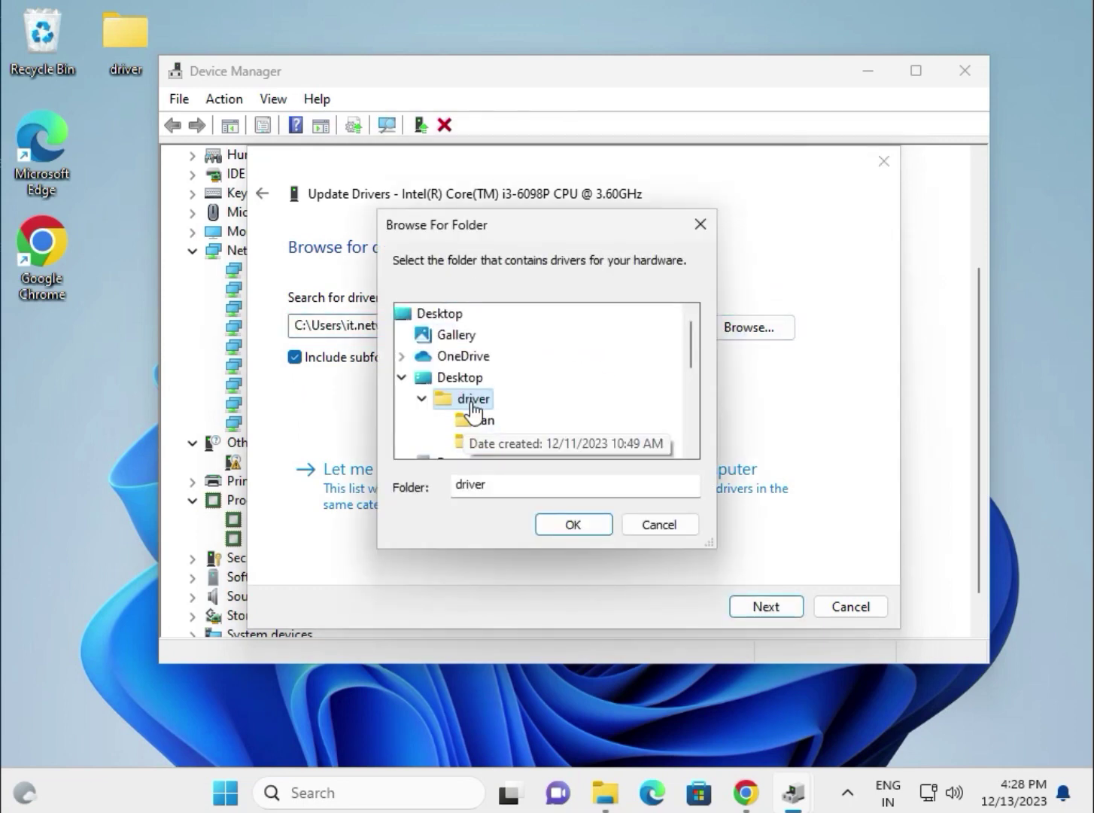
pyautogui.click(570, 524)
pyautogui.click(754, 607)
pyautogui.click(849, 607)
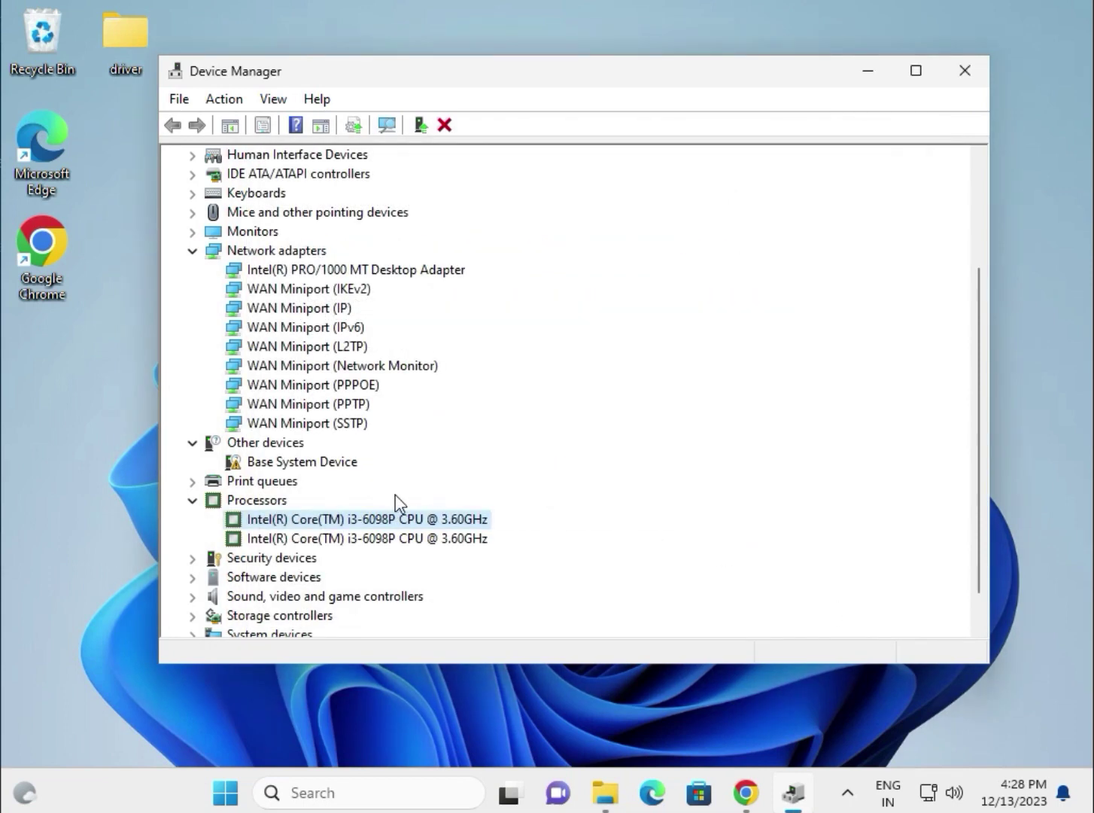
# Step: Expand Sound, video and game controllers and select the High Definition Audio Device
pyautogui.click(192, 558)
pyautogui.click(261, 576)
pyautogui.scroll(-1, 264, 576)
# Step: Expand Universal Serial Bus controllers, then review the display adapter, PRO/1000 MT adapter and first Core i3 CPU
pyautogui.click(195, 617)
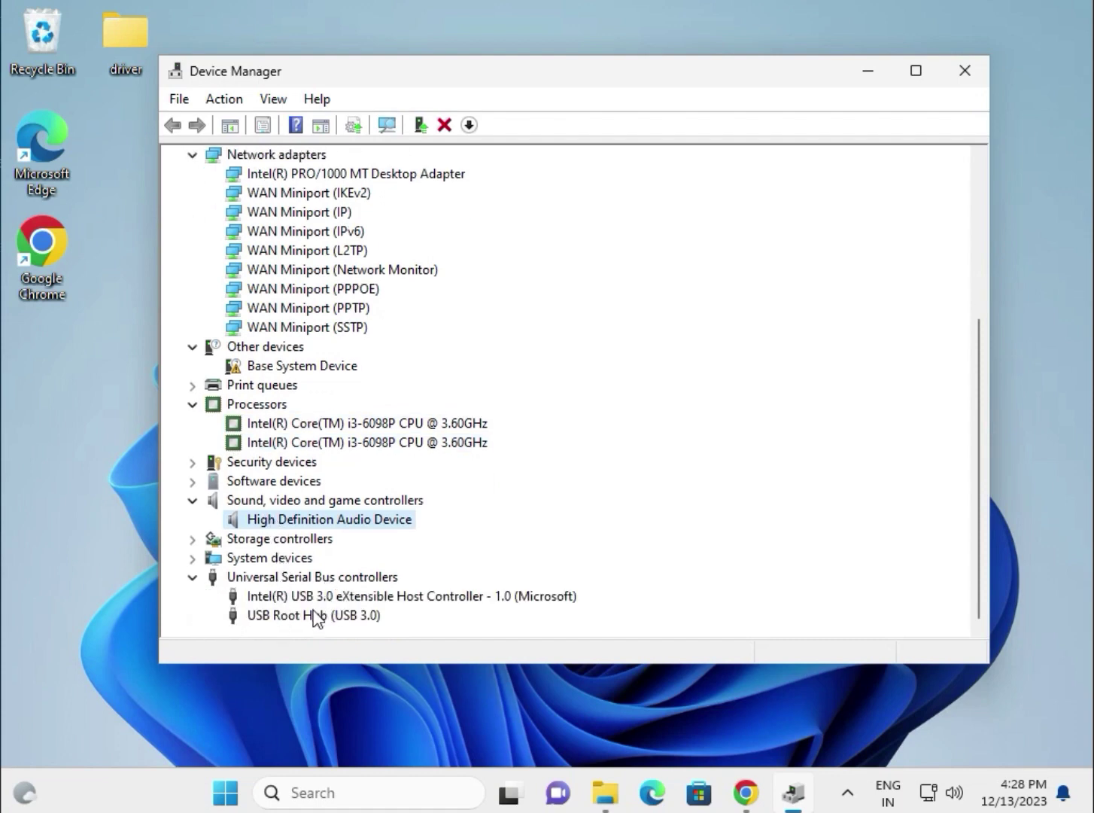
pyautogui.scroll(1, 271, 551)
pyautogui.scroll(3, 271, 552)
pyautogui.scroll(1, 270, 551)
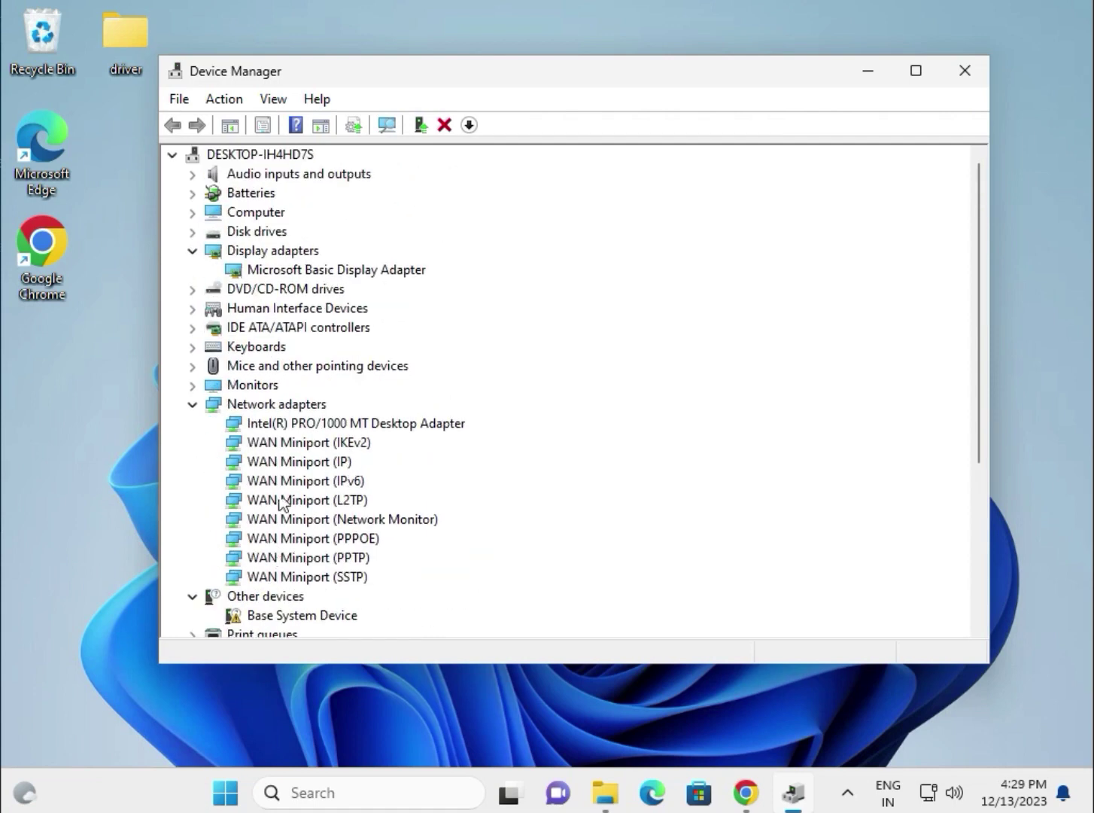
pyautogui.click(277, 273)
pyautogui.click(299, 423)
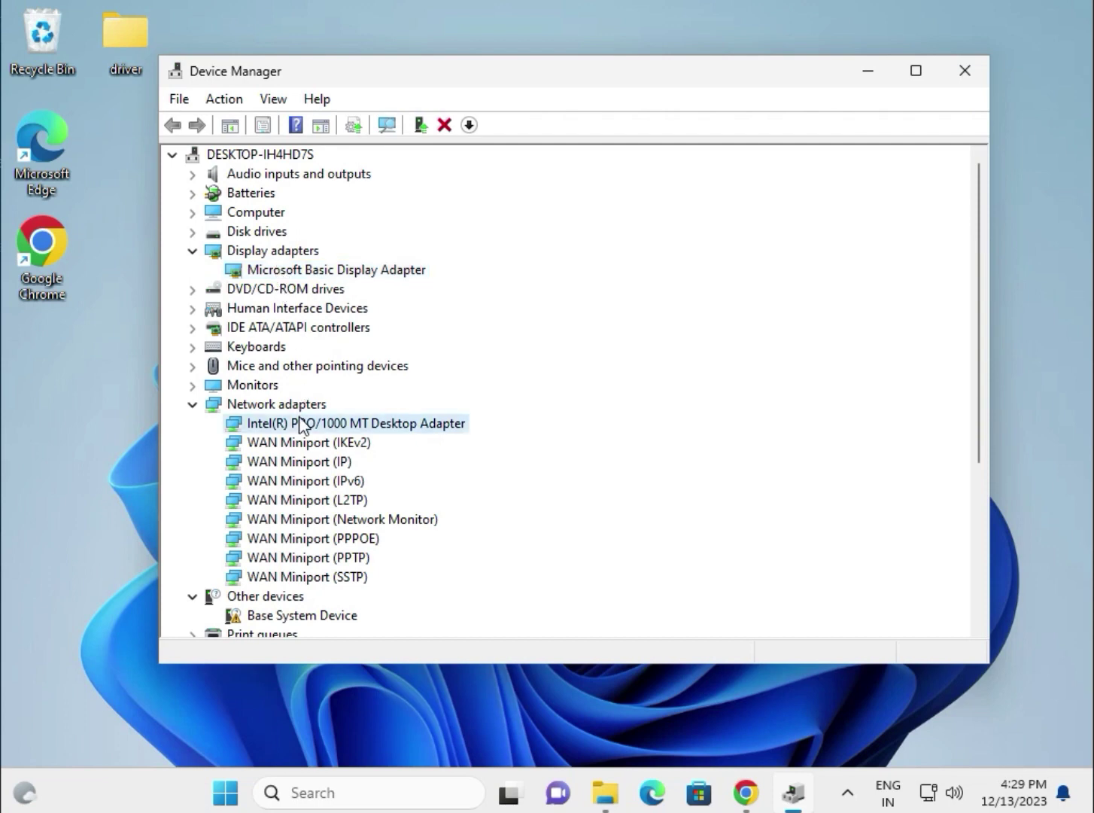
pyautogui.scroll(-1, 313, 421)
pyautogui.scroll(-1, 360, 513)
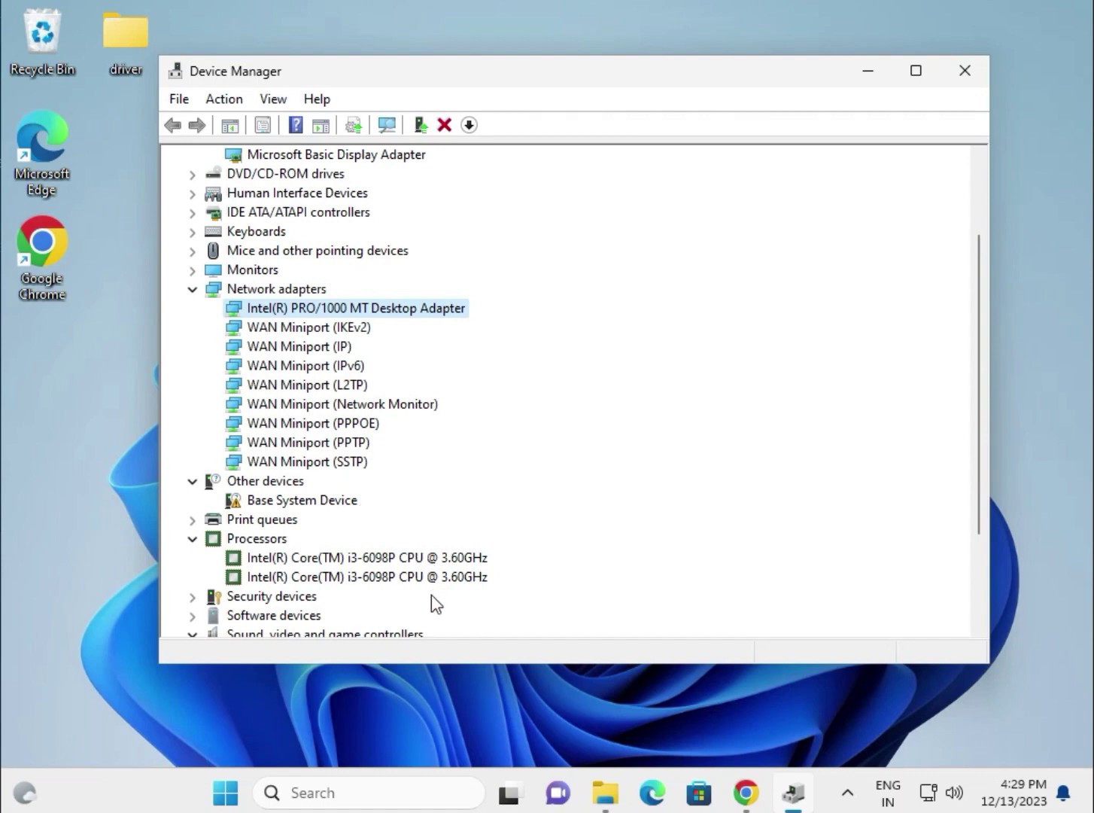
pyautogui.click(373, 562)
pyautogui.scroll(-1, 359, 600)
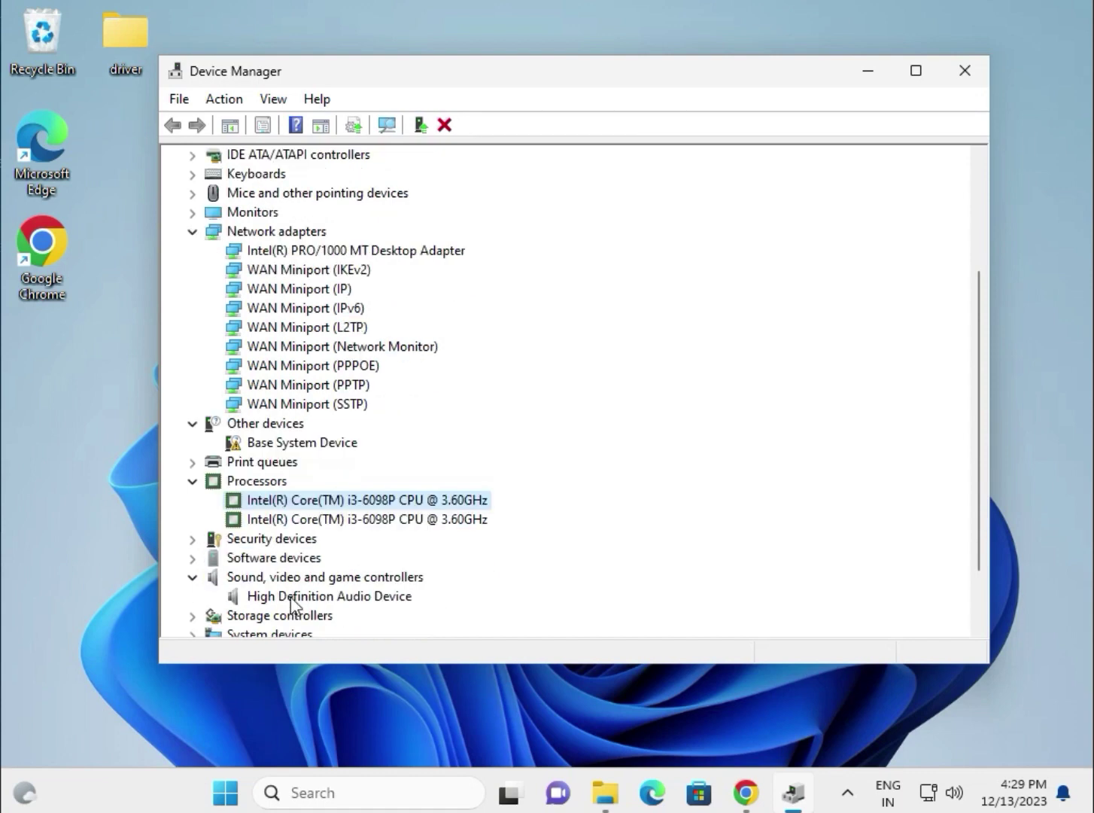